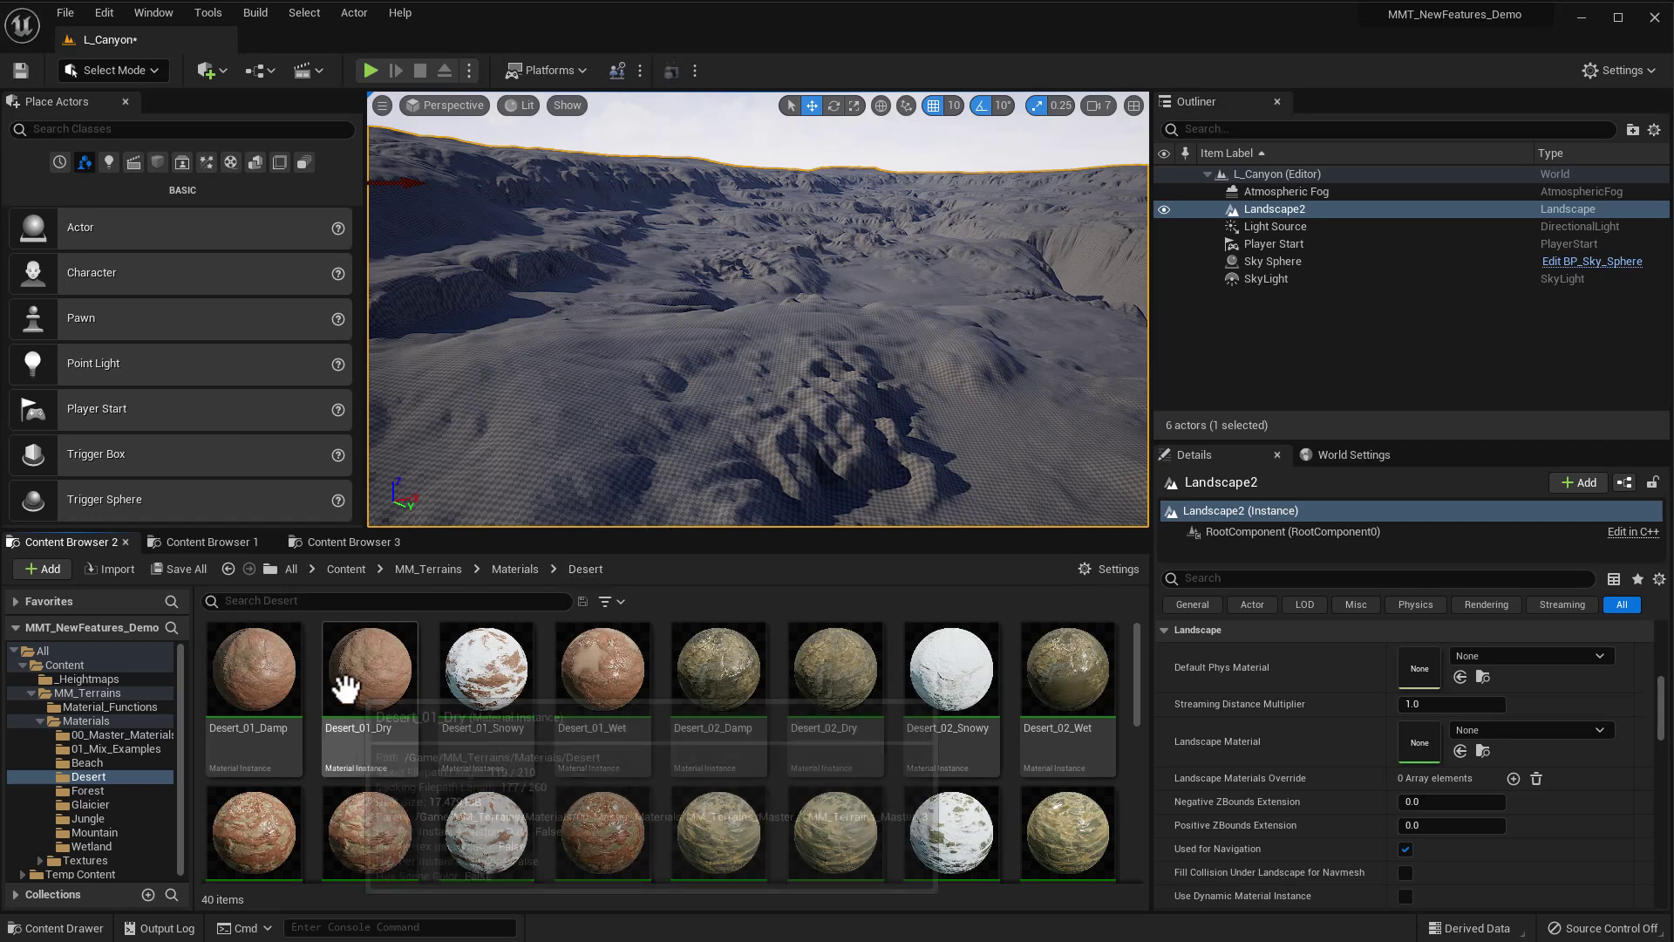
Copy the Desert_01_Dry material instance within the Desert folder and rename the copy ZZZ_Desert_01_Dry_2.
left_click_drag(344, 680, 435, 678)
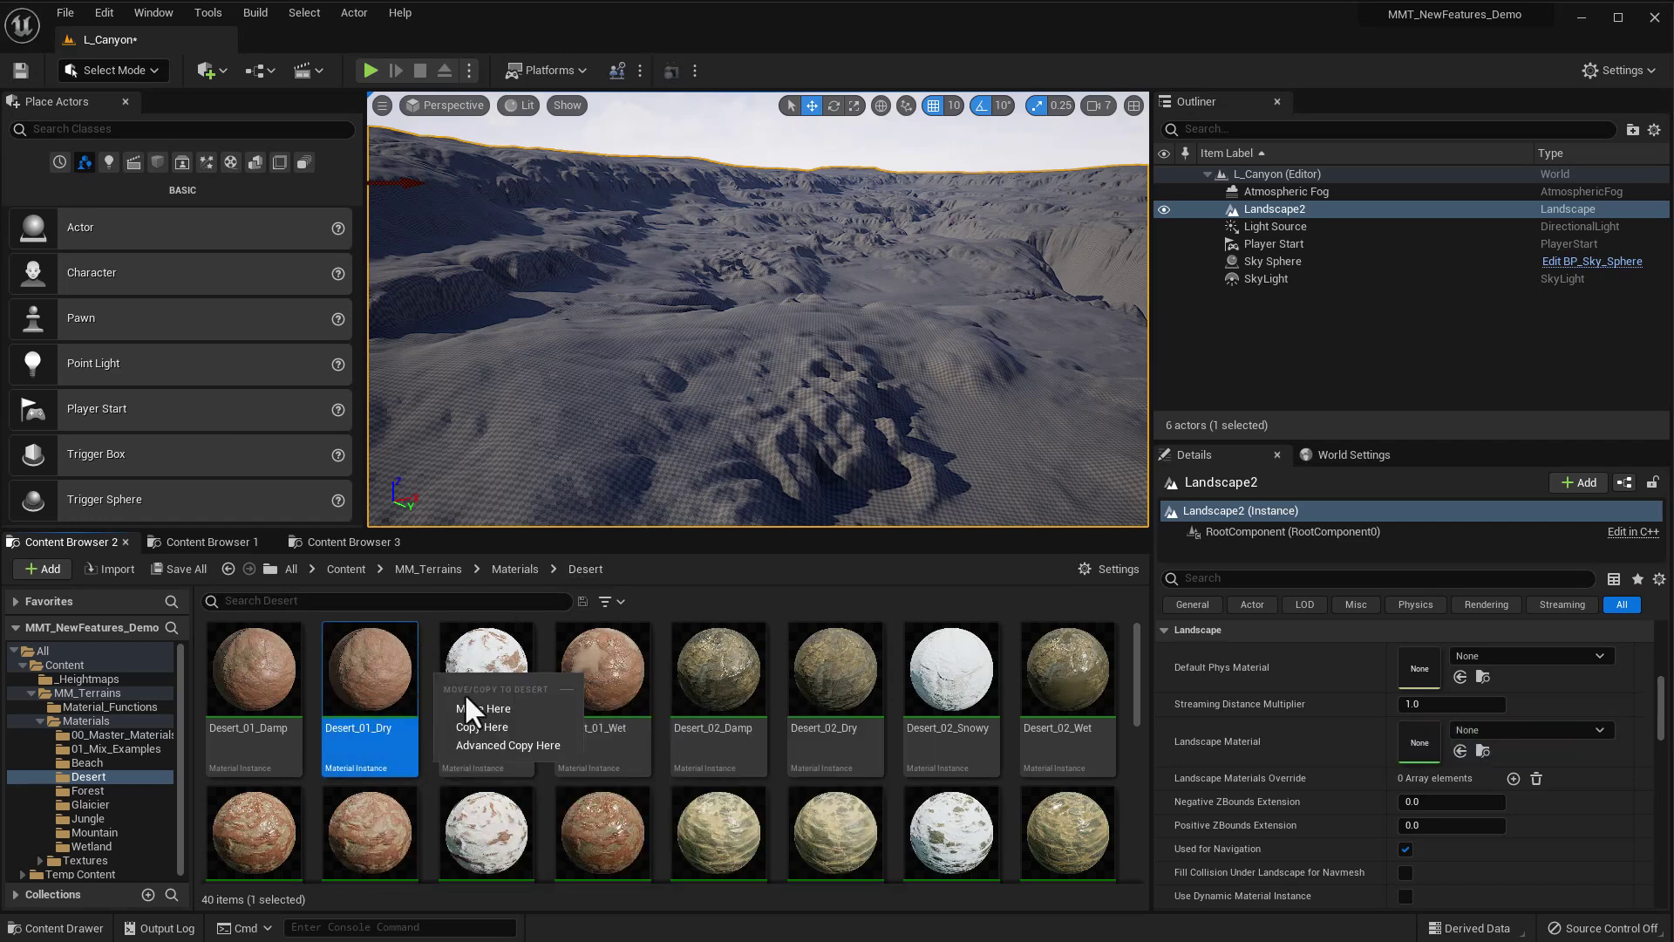
left_click(482, 728)
left_click_drag(1136, 679, 1134, 837)
left_click(228, 828)
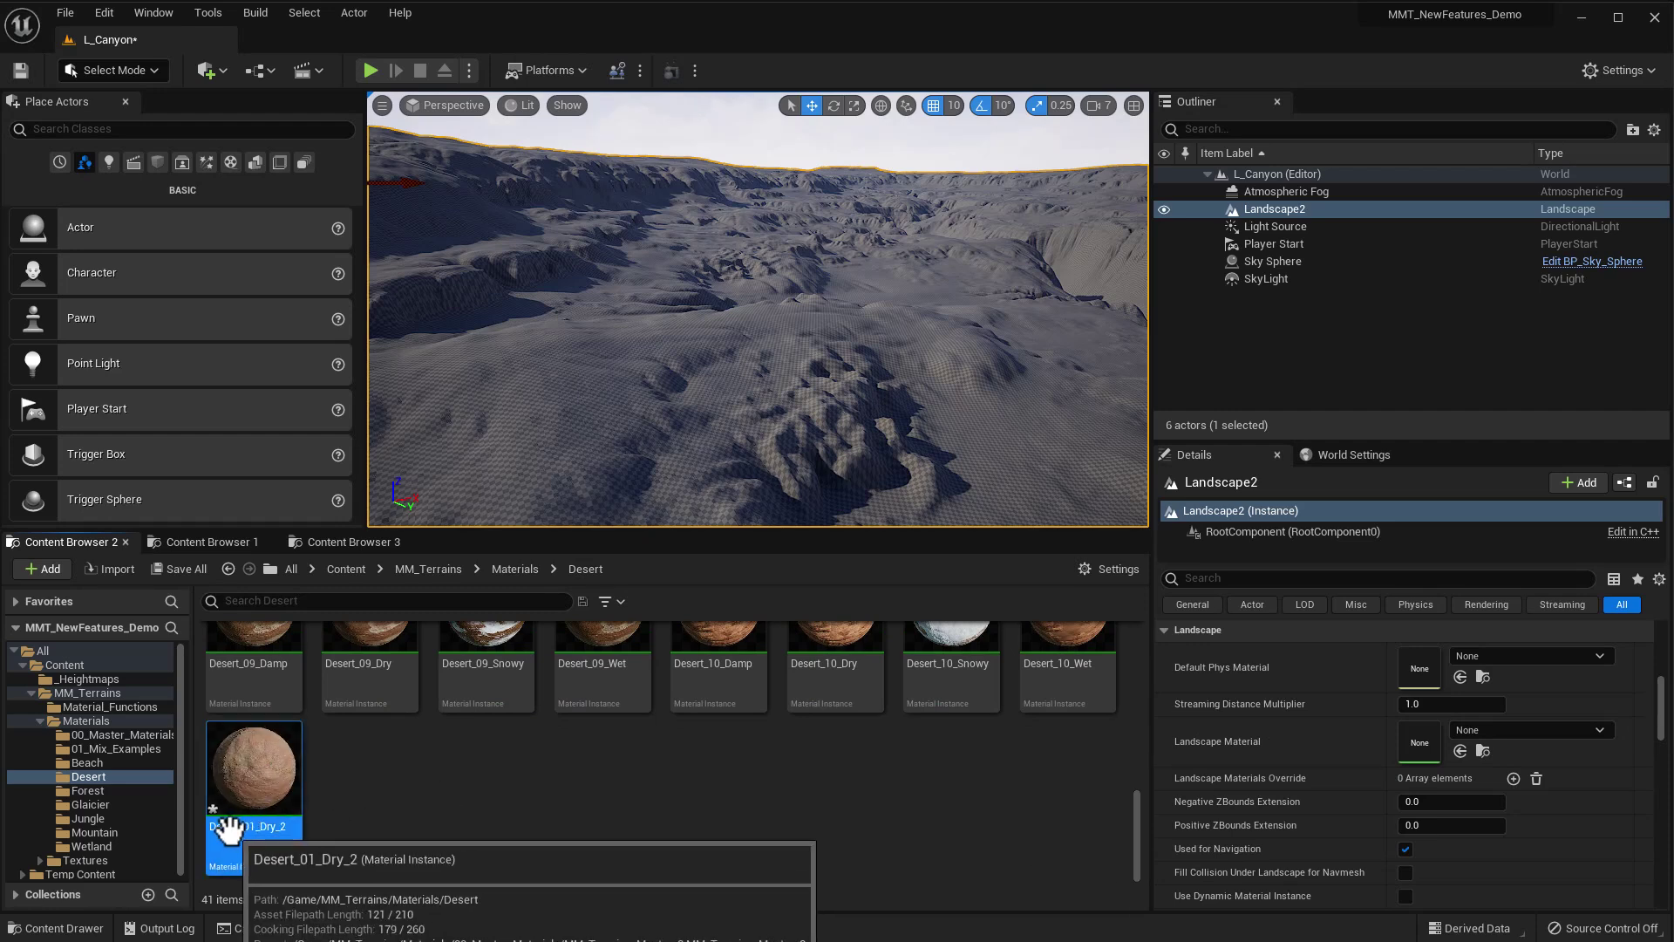
left_click(261, 828)
left_click(261, 828)
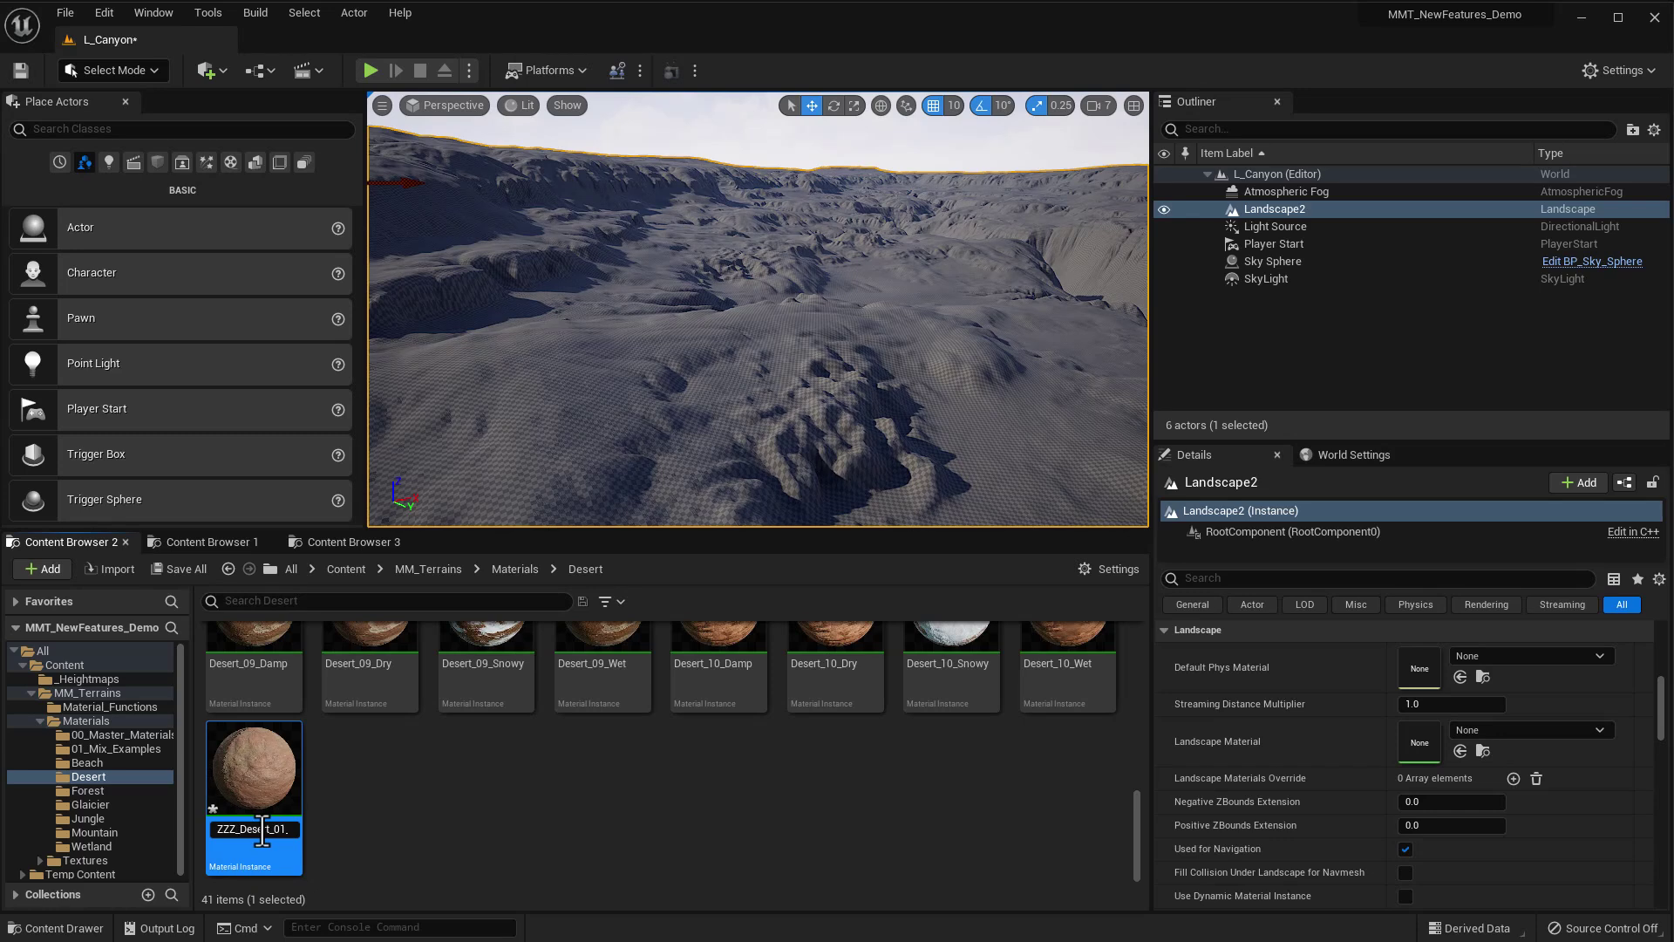
key("Return")
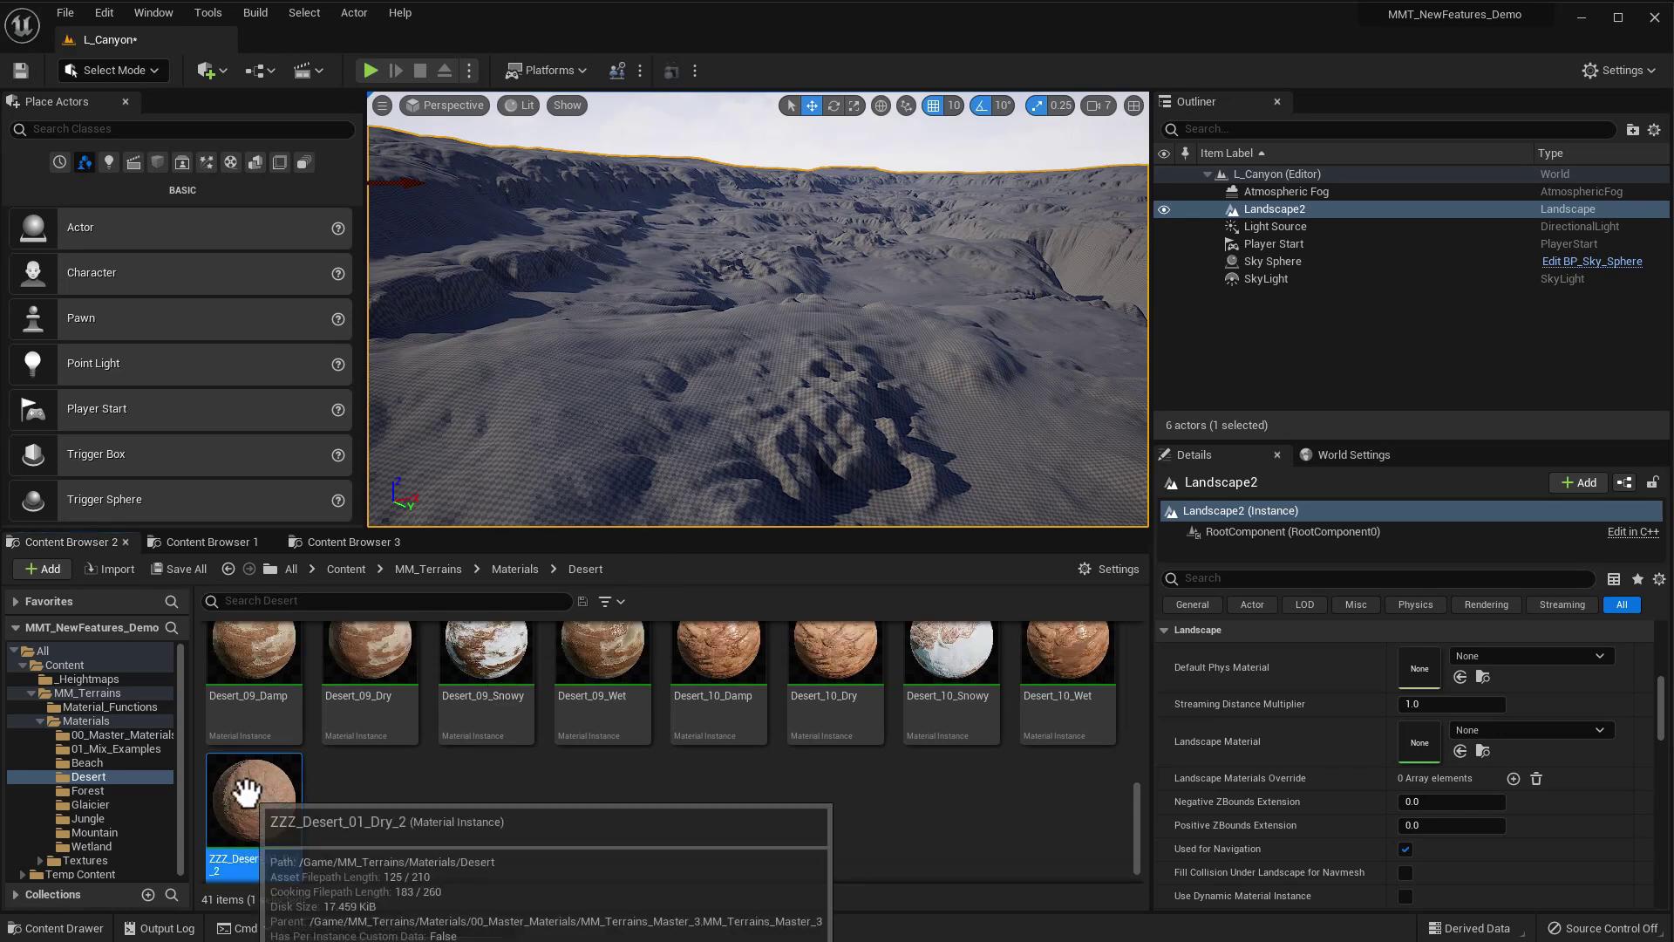
Assign ZZZ_Desert_01_Dry_2 as Landscape2's landscape material and open the material instance for editing.
left_click_drag(254, 811, 1422, 736)
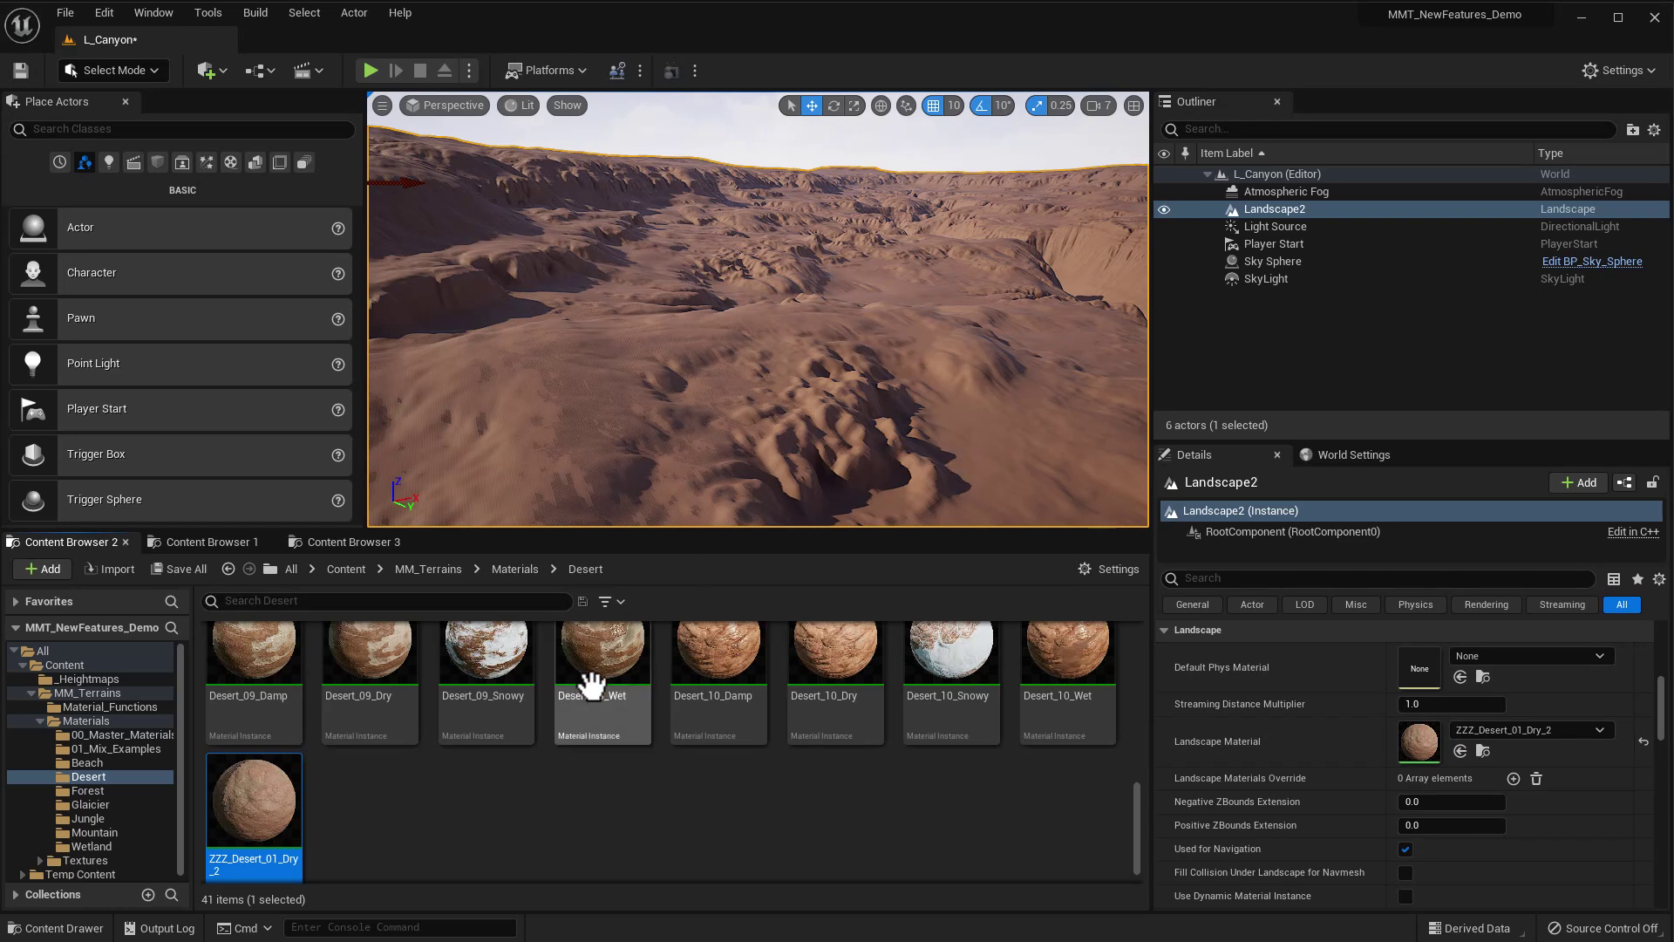
double_click(1412, 736)
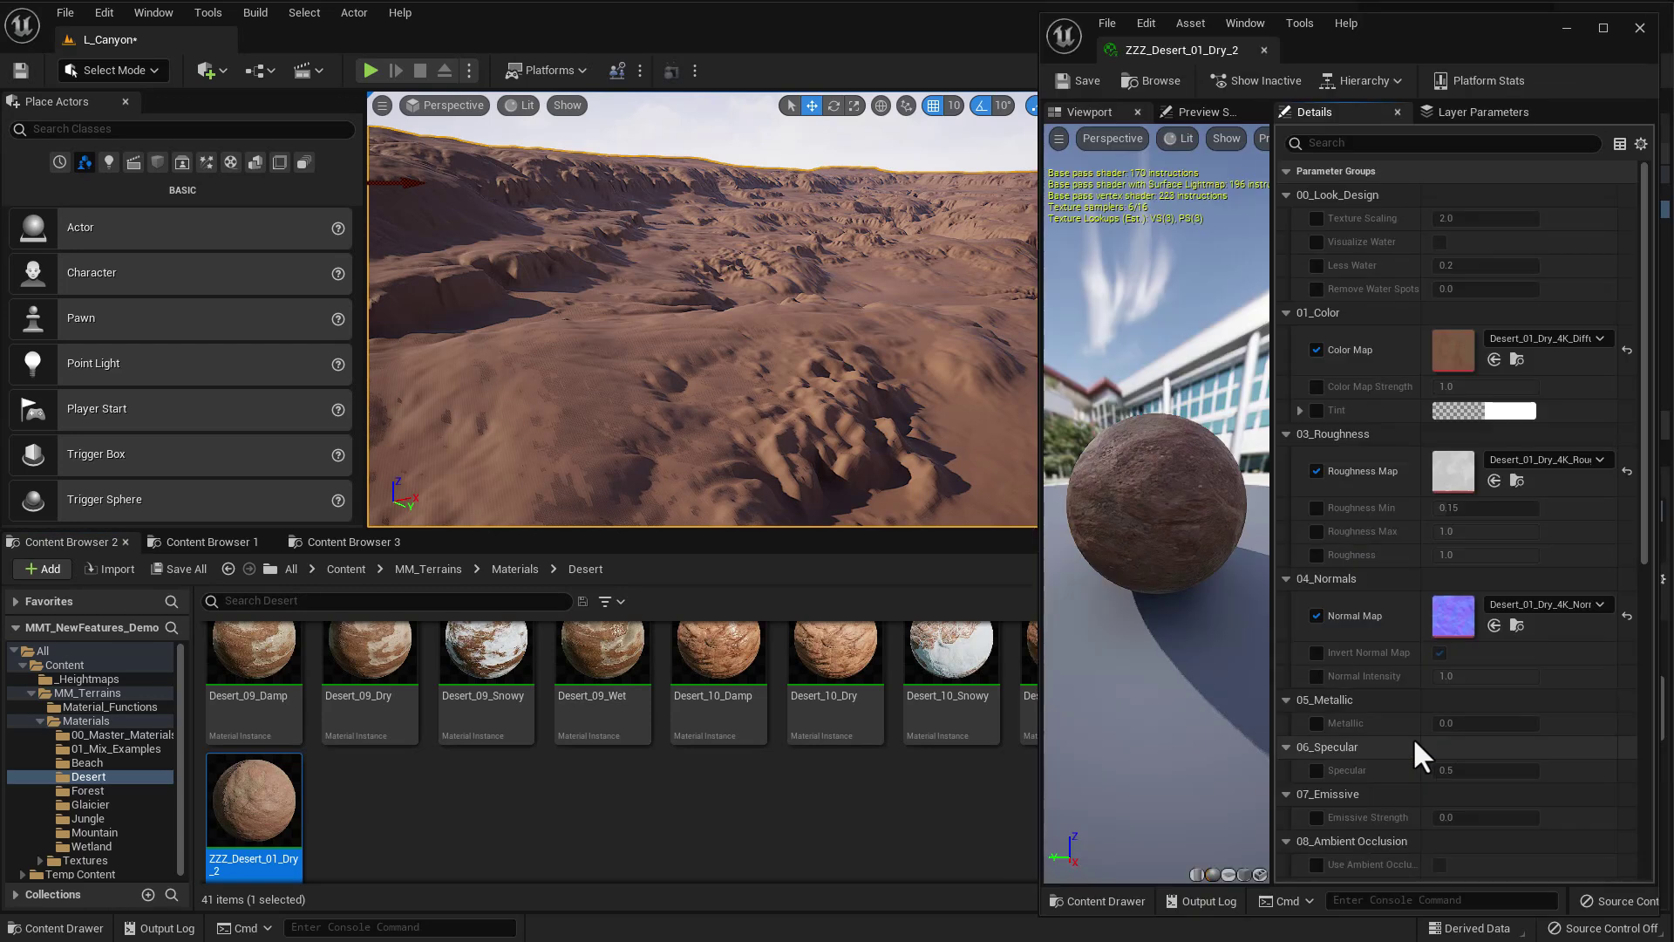
Override the material instance's Texture Scaling, trying 0.1 first and settling on 0.01.
left_click(1320, 218)
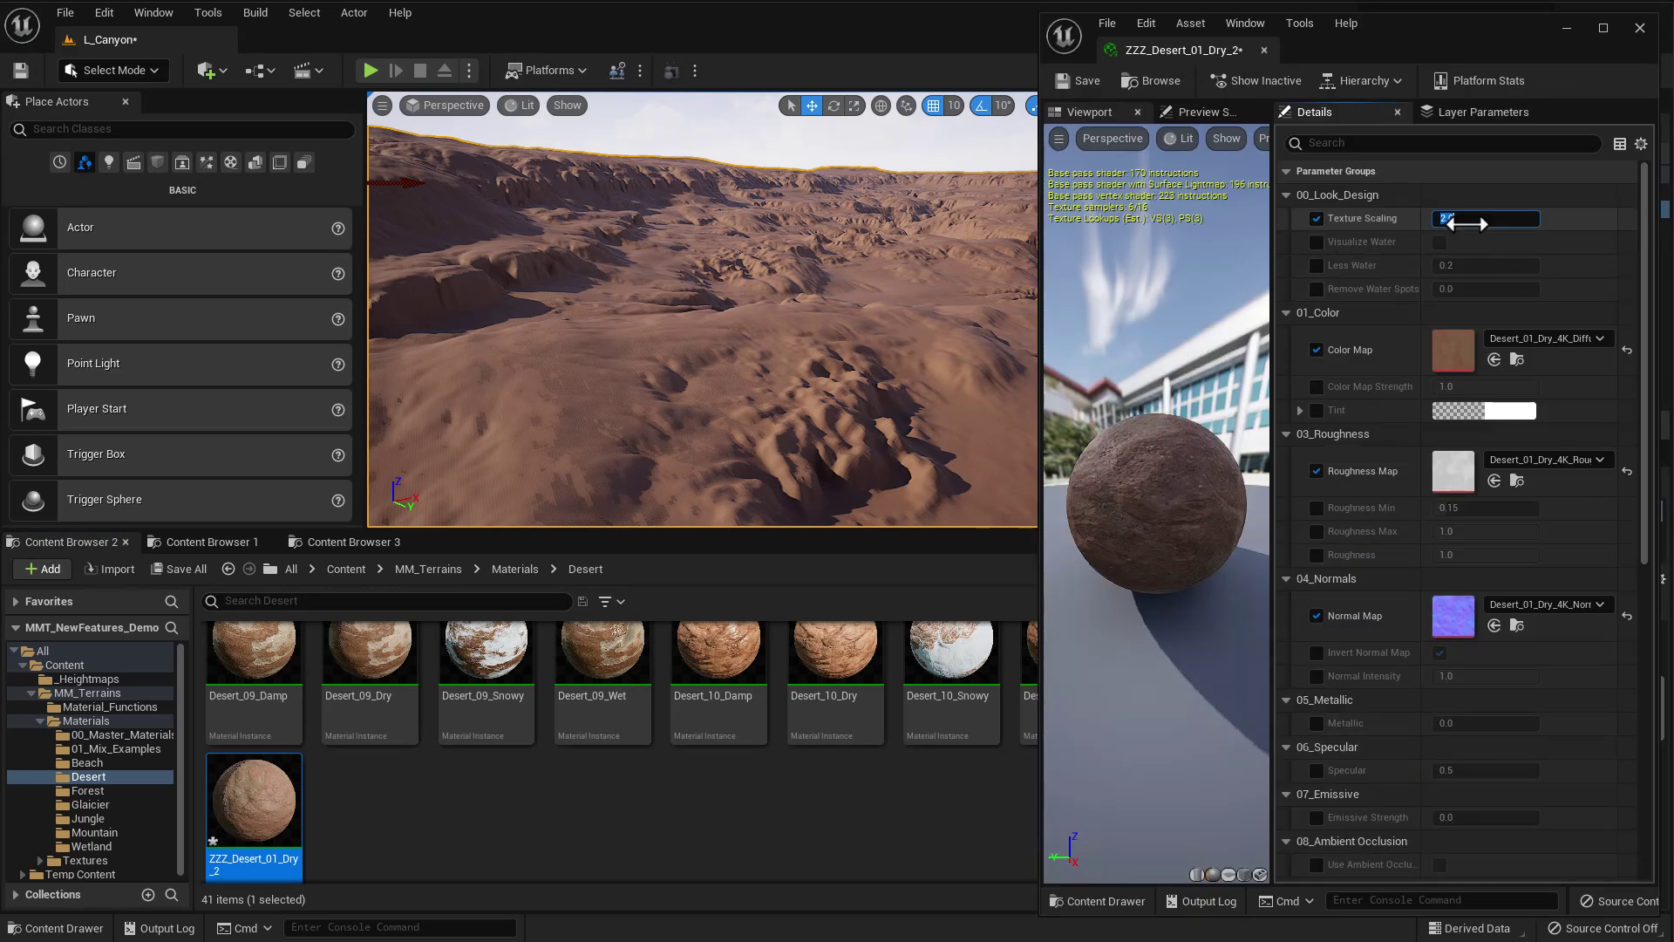
key("Return")
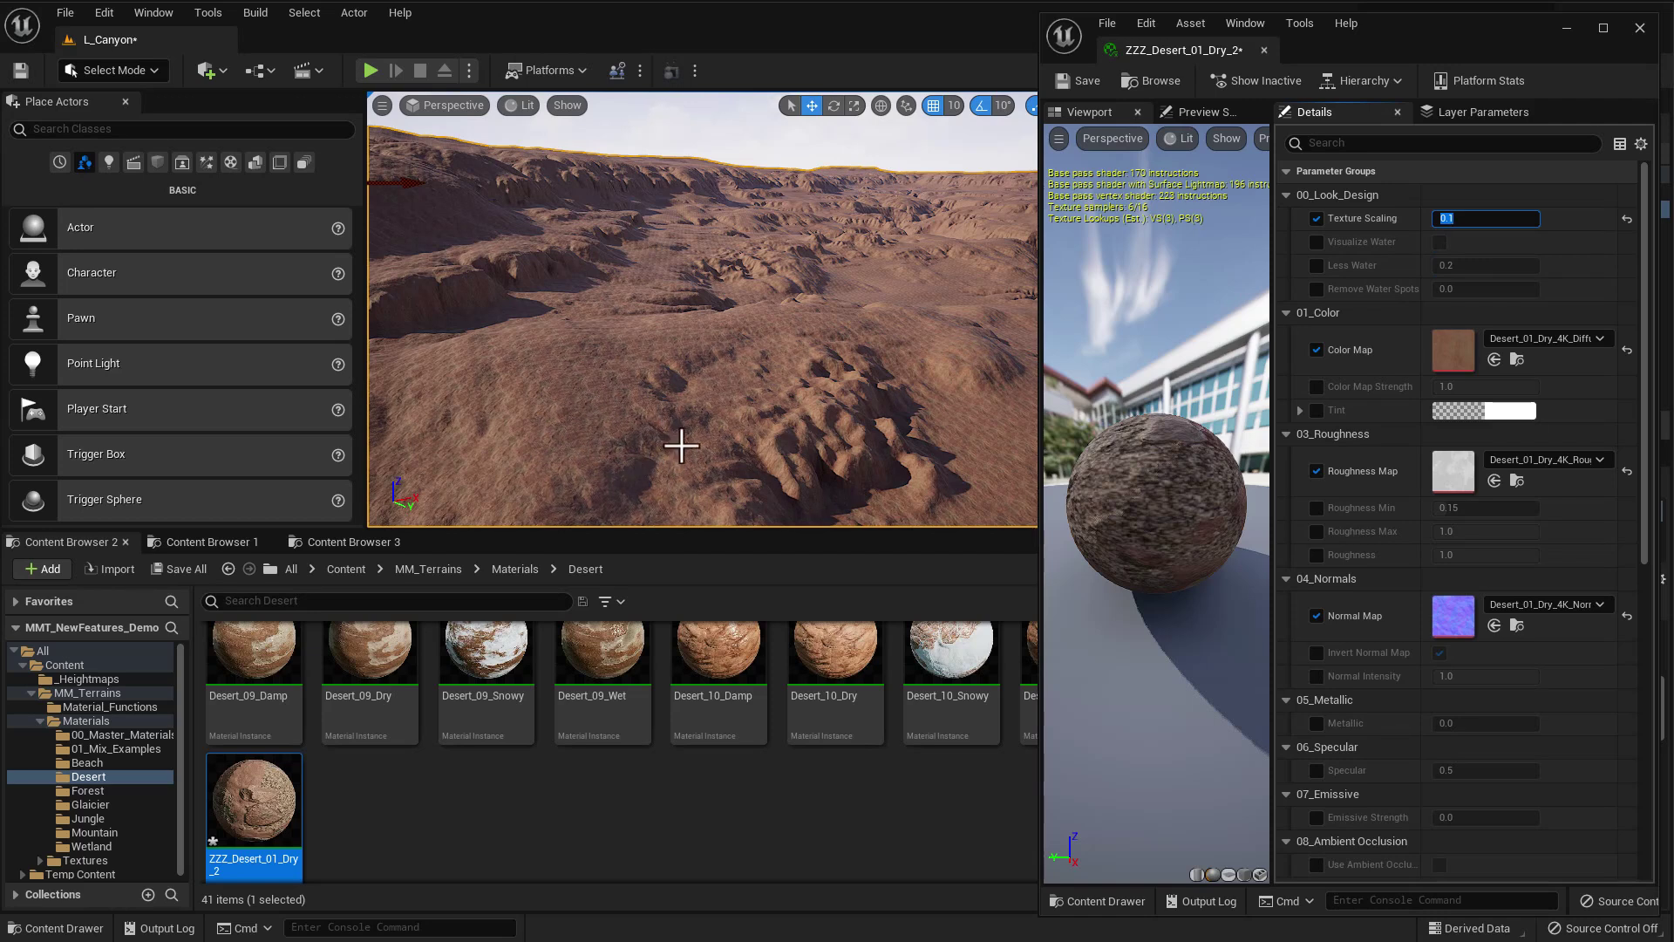
left_click(1461, 219)
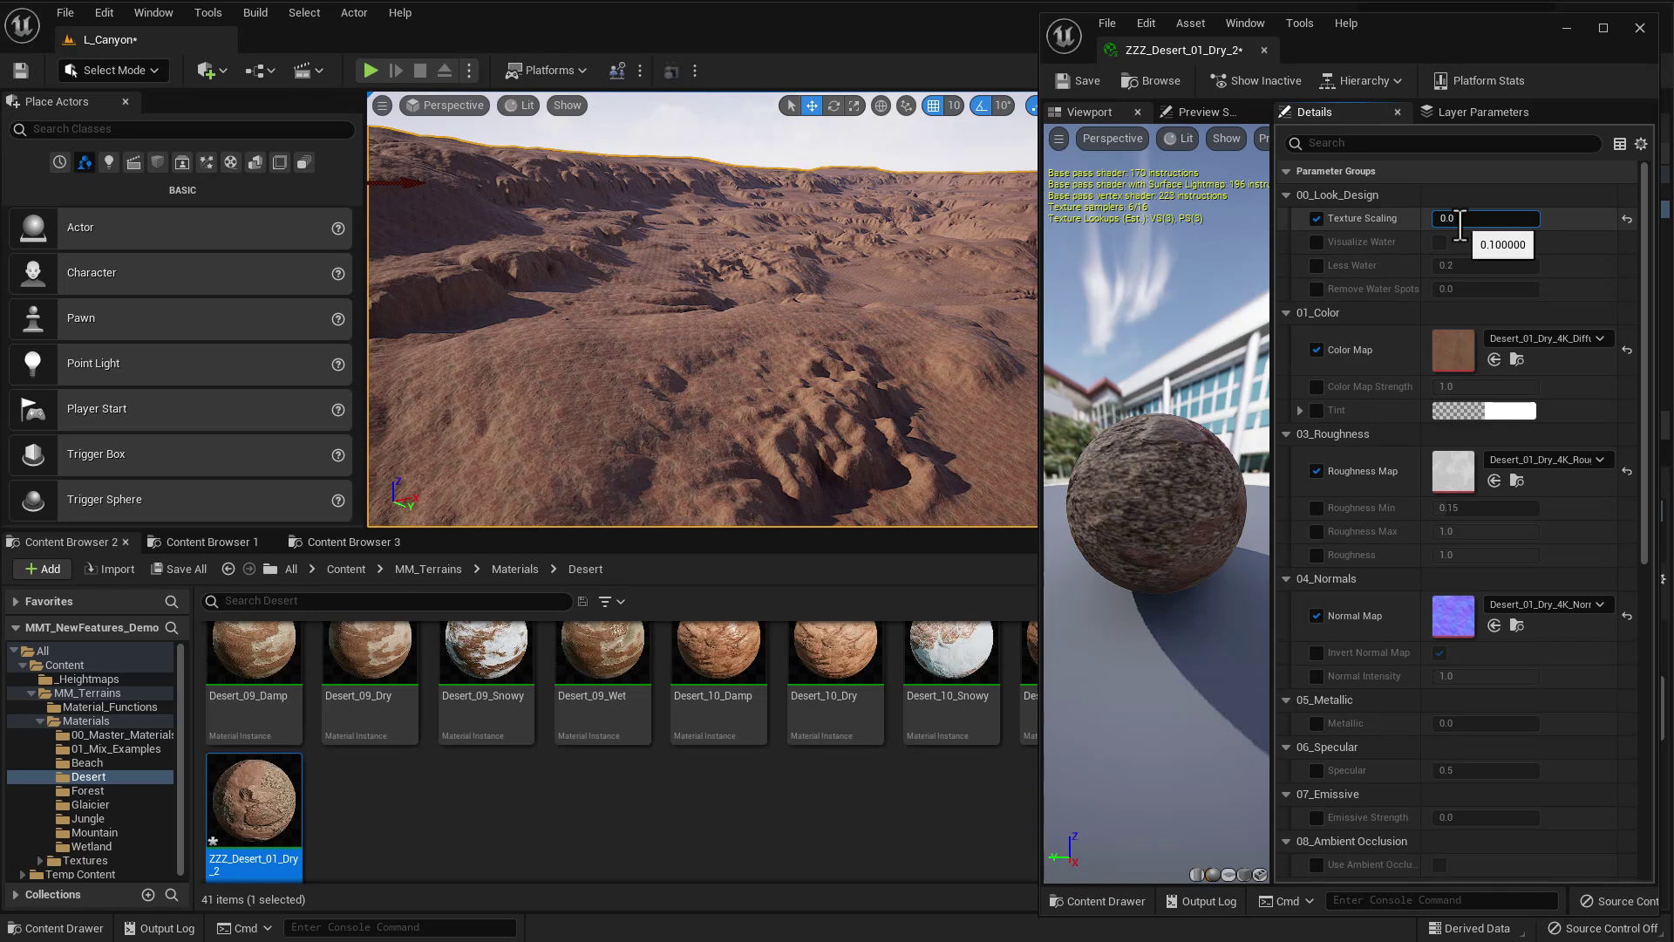
type("1")
key("Return")
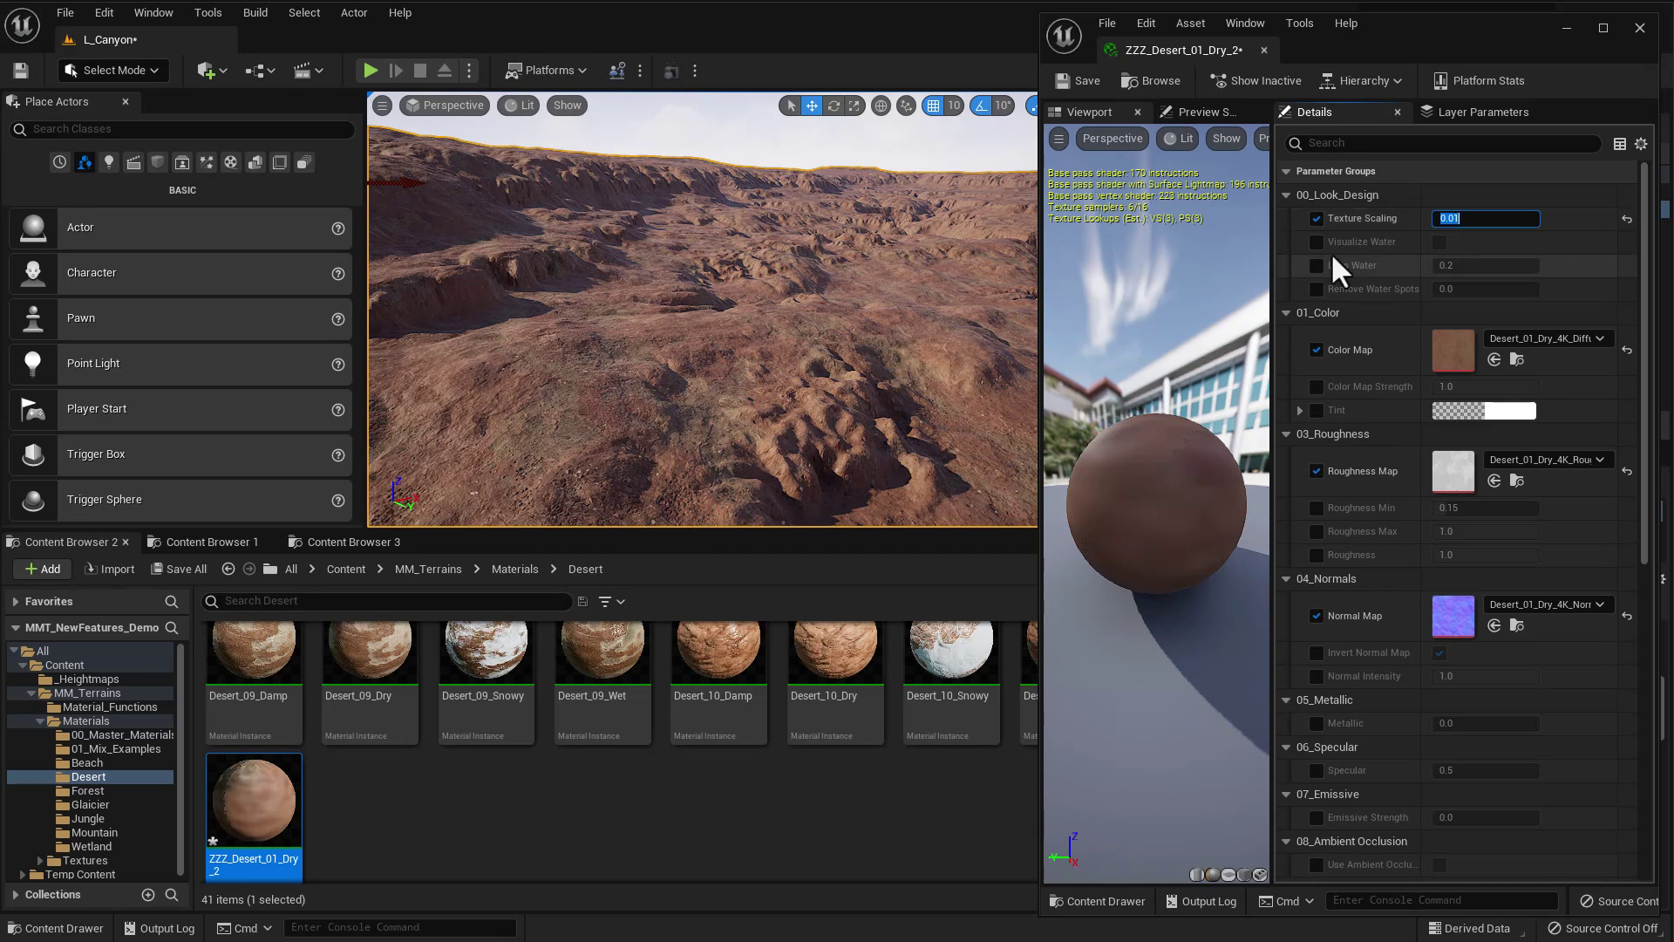
Inspect the texture tiling across the canyon, and enable Use Distance Blending in the material instance.
left_click(872, 365)
right_click_drag(871, 365, 870, 416)
key("e")
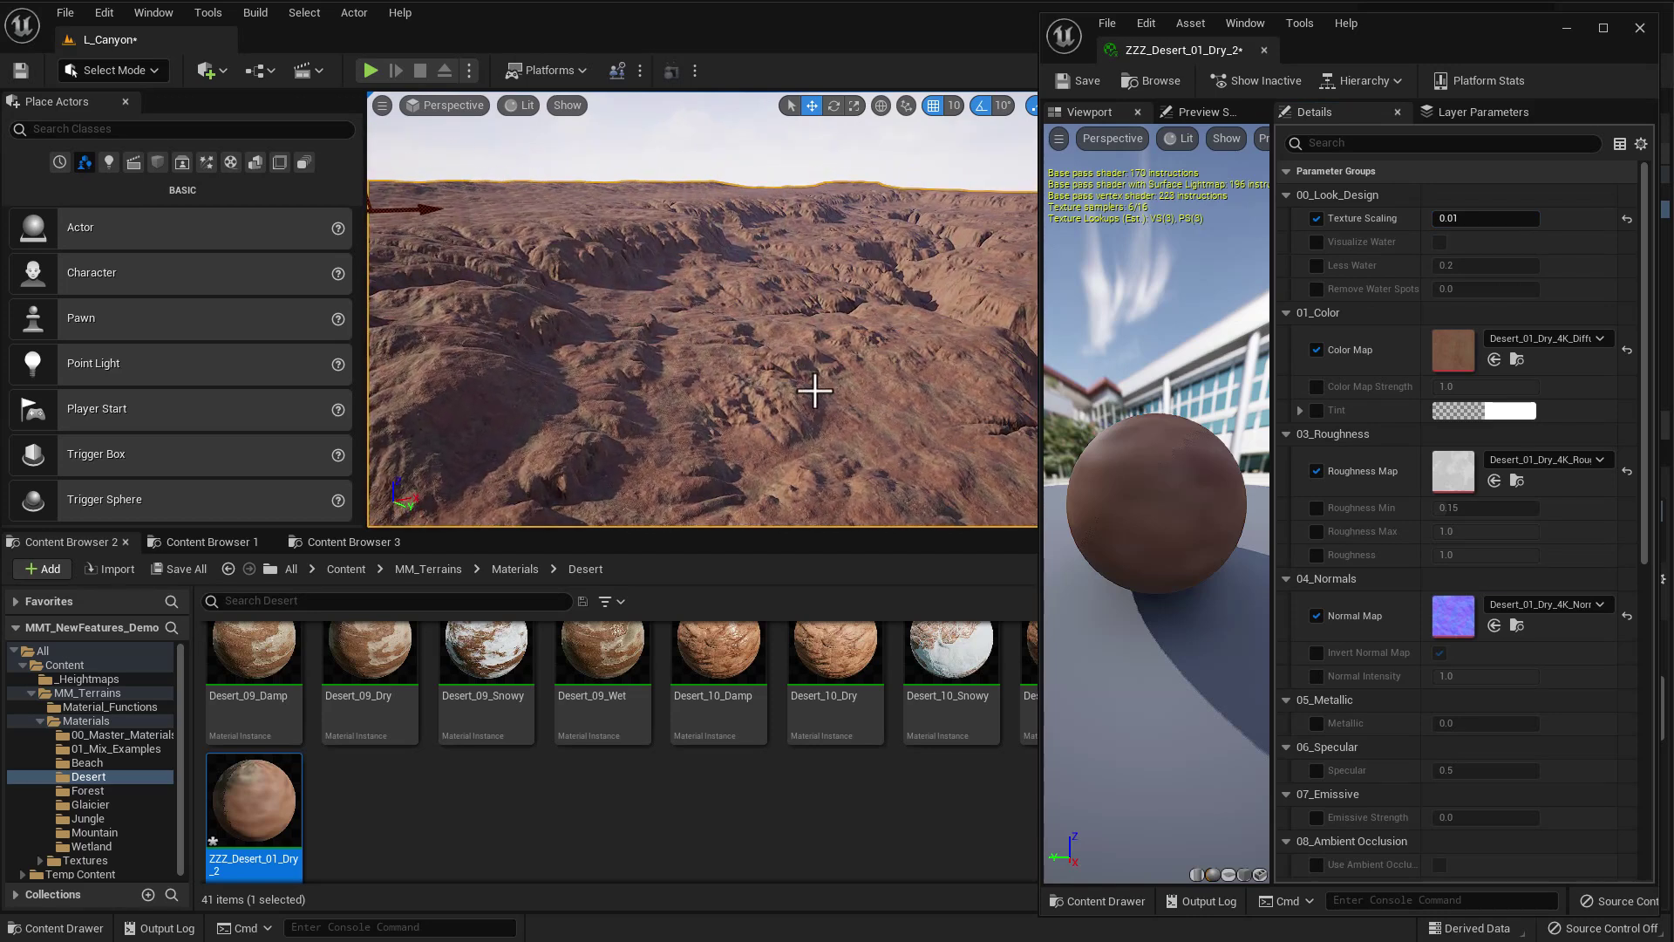
right_click_drag(660, 337, 659, 355)
right_click_drag(617, 262, 617, 248)
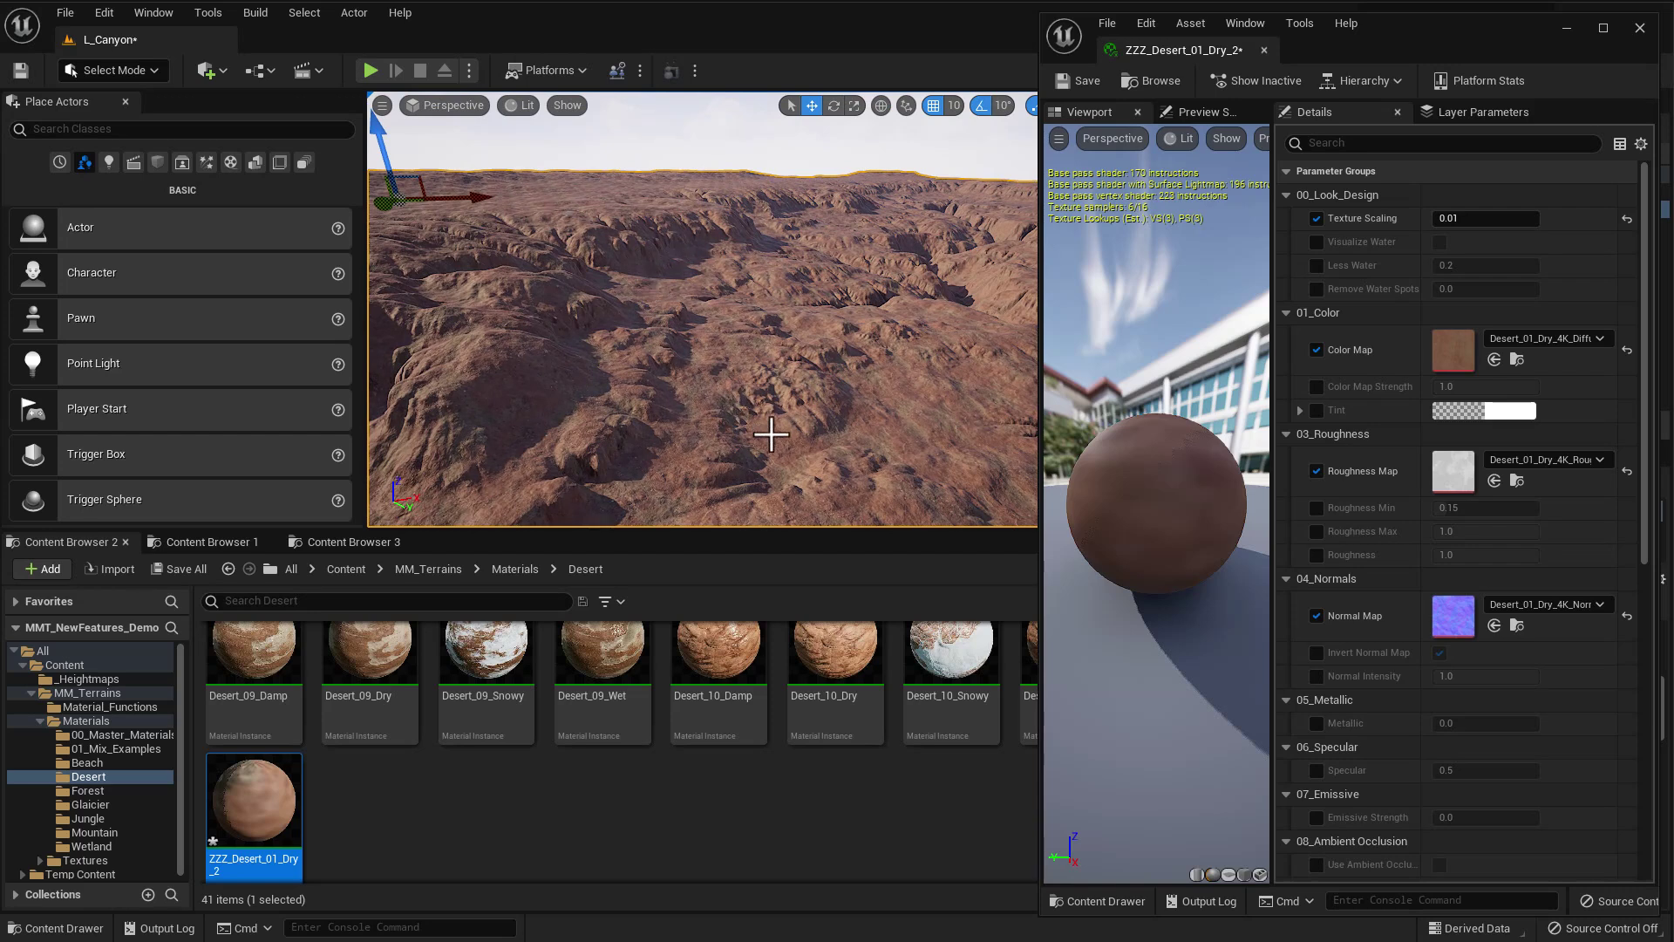
right_click_drag(771, 435, 768, 435)
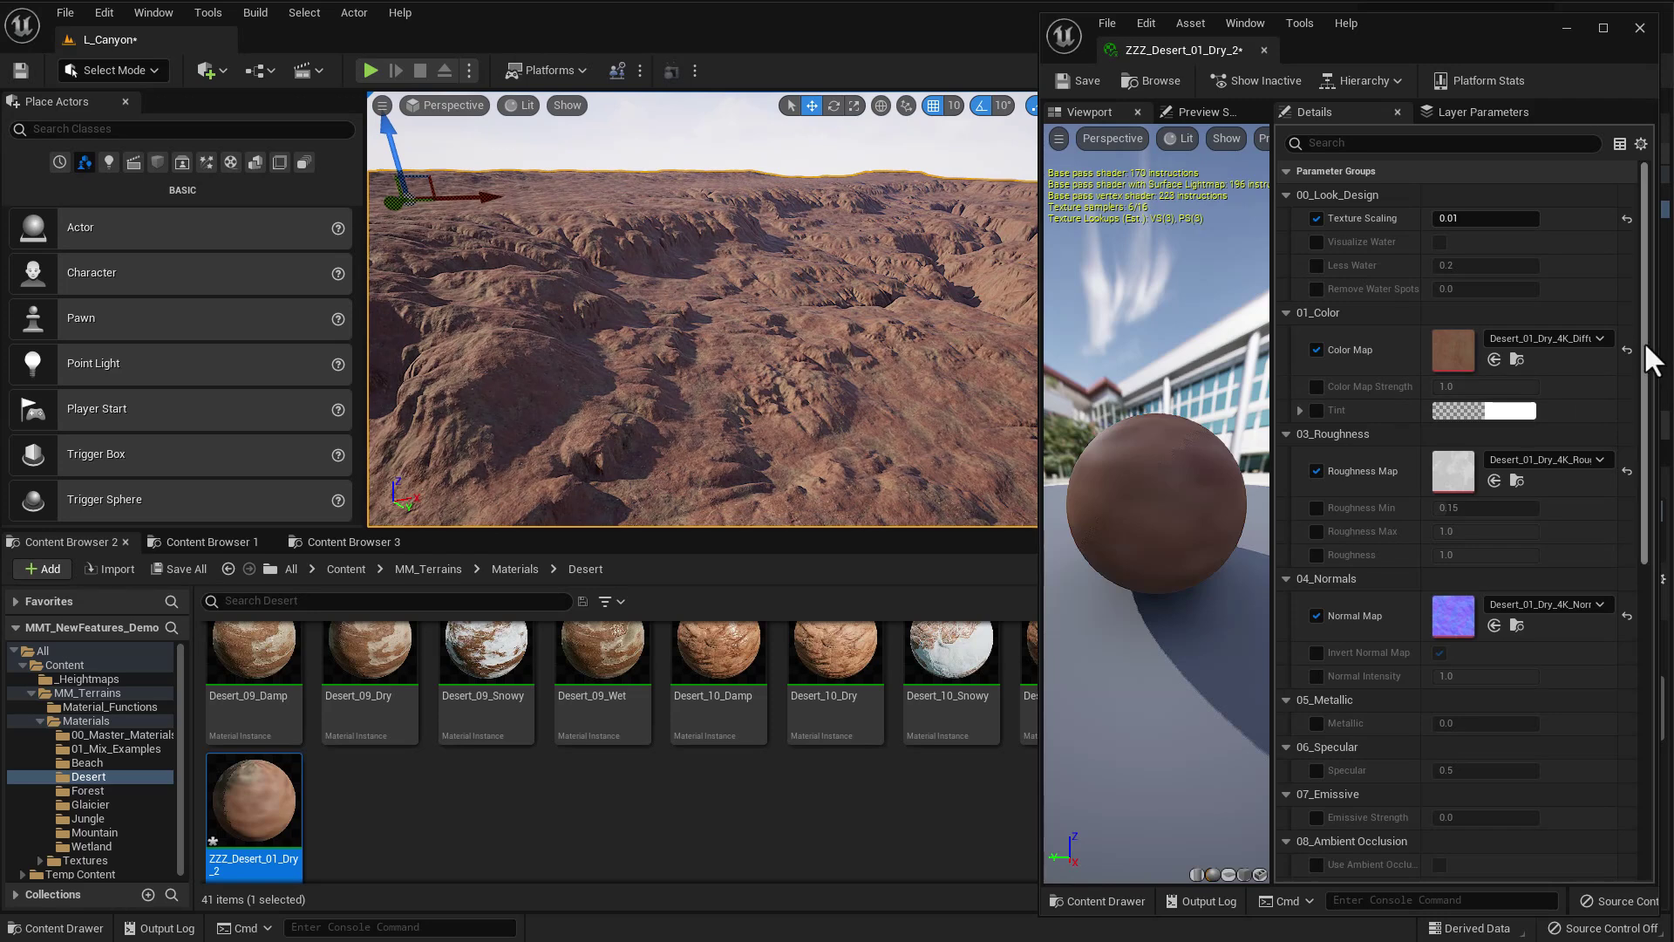
left_click_drag(1647, 349, 1620, 592)
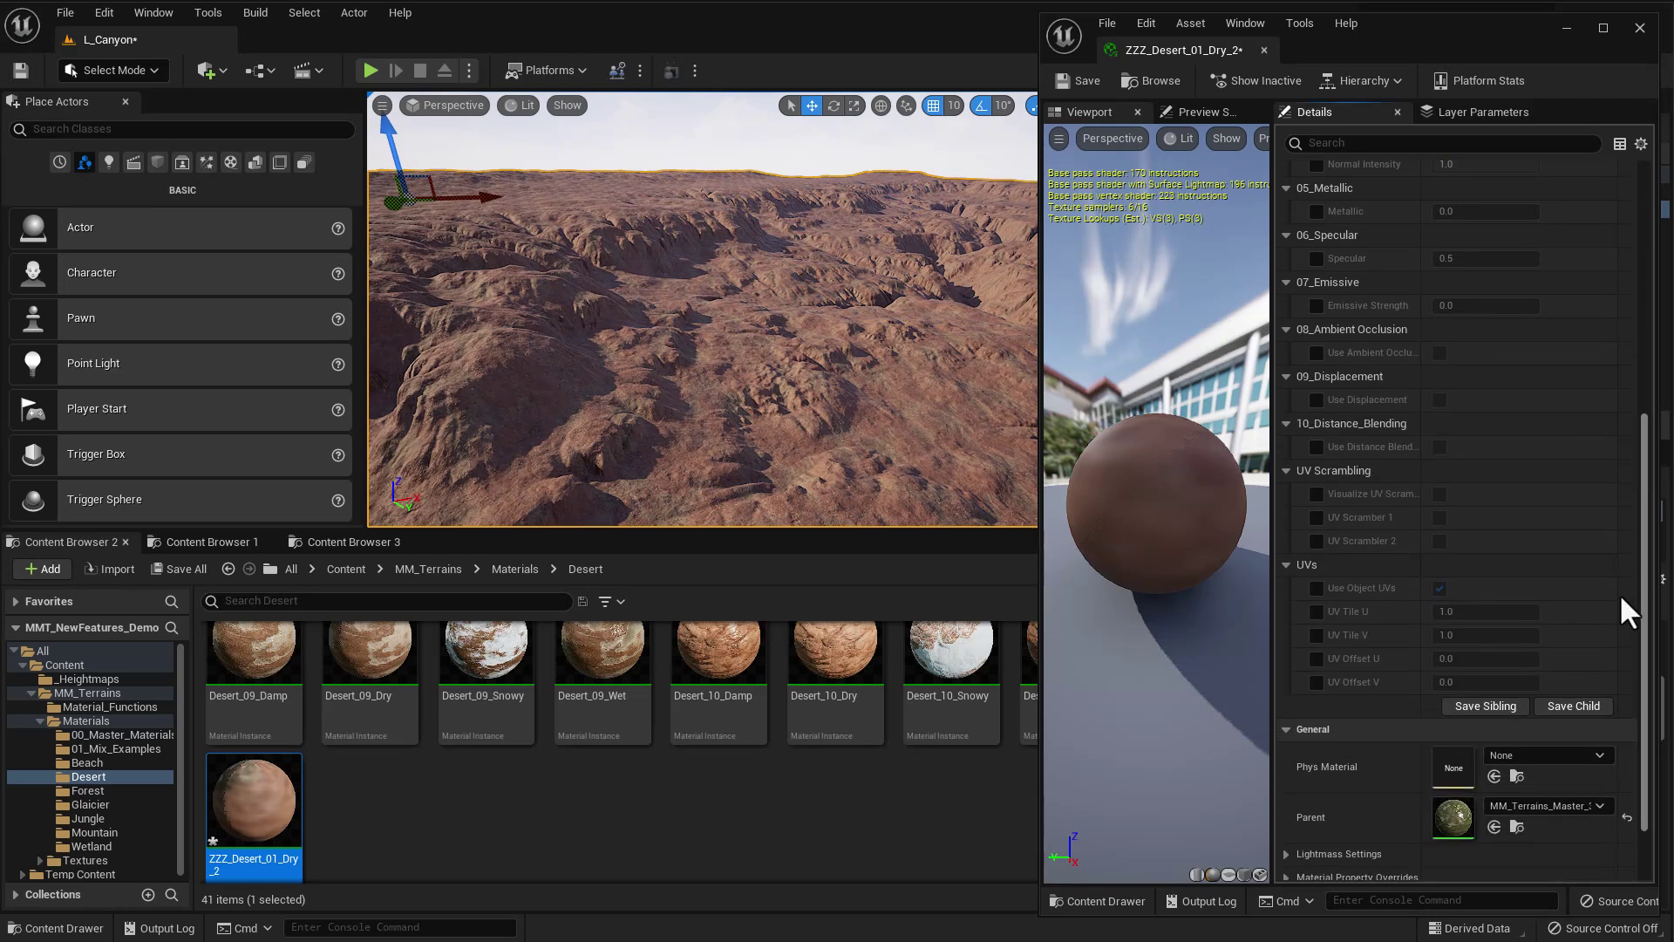
left_click(1315, 447)
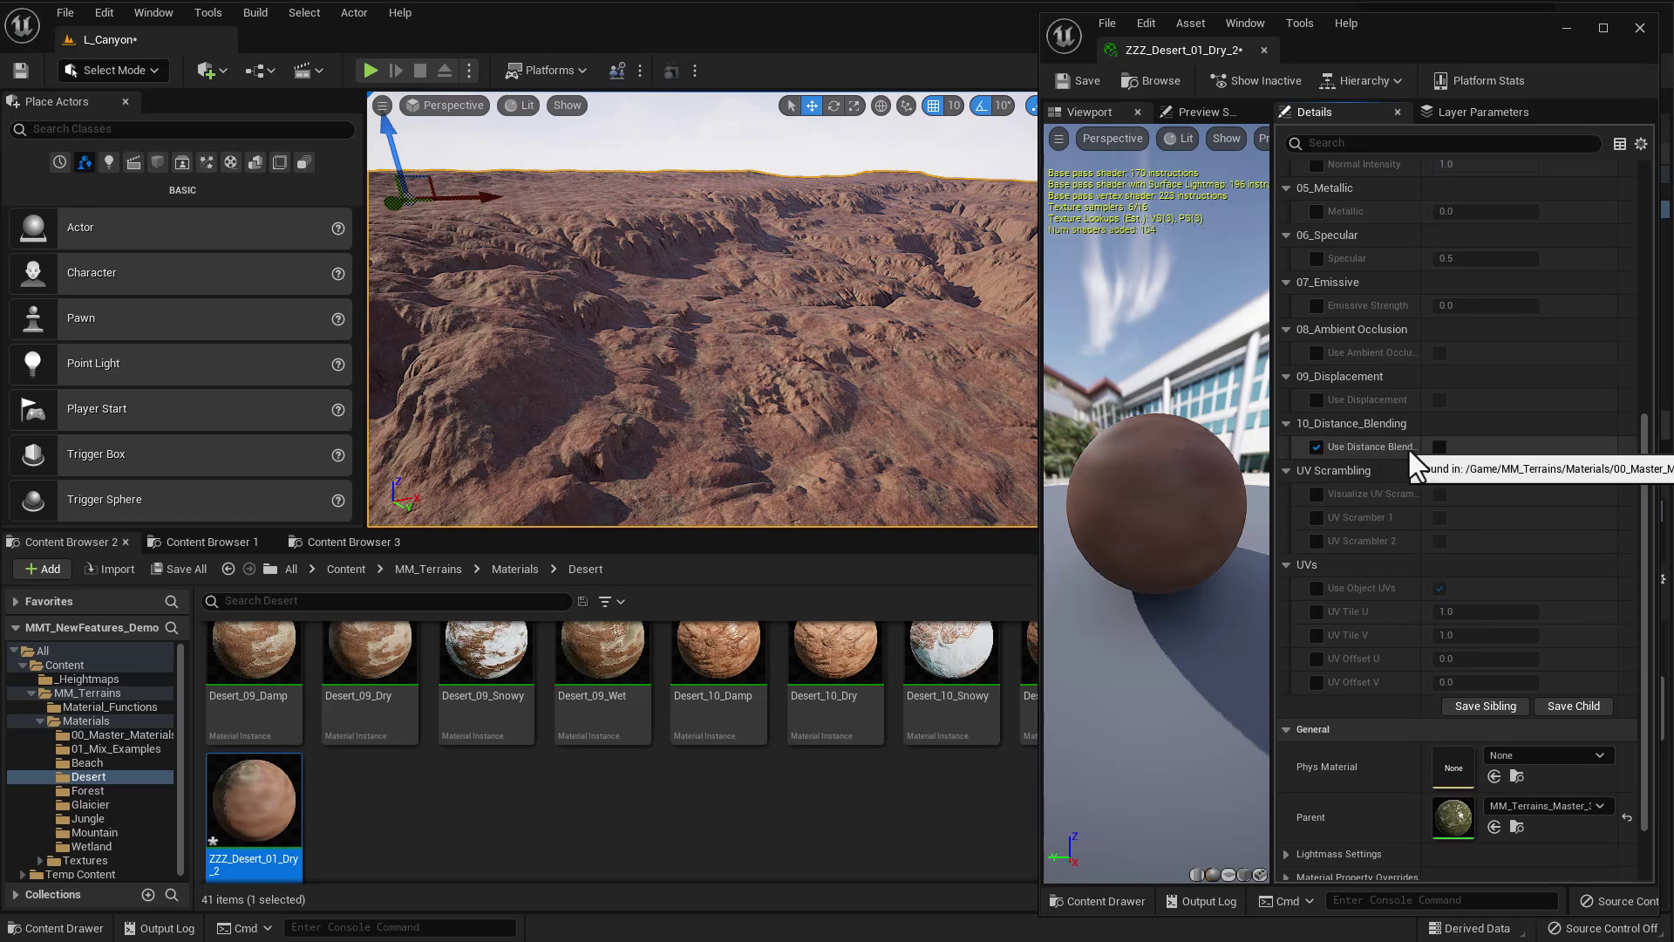
left_click(1438, 447)
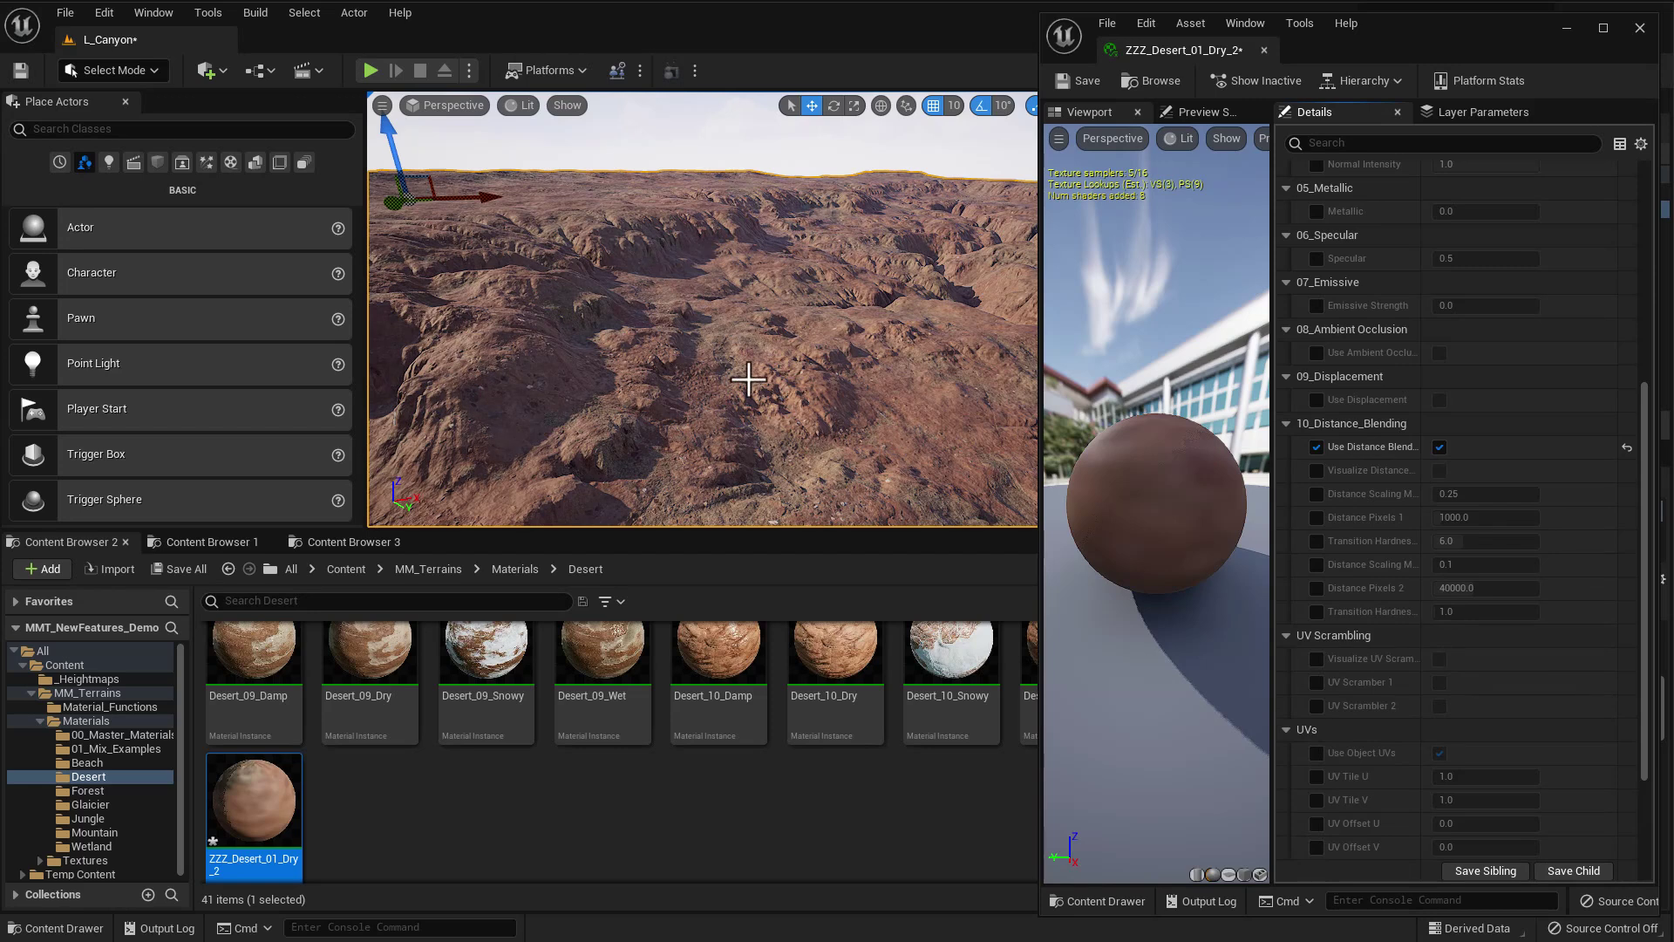
Enable Visualize Distance Blend and examine the blend zones from near and far across the landscape.
left_click(1318, 471)
left_click(1437, 470)
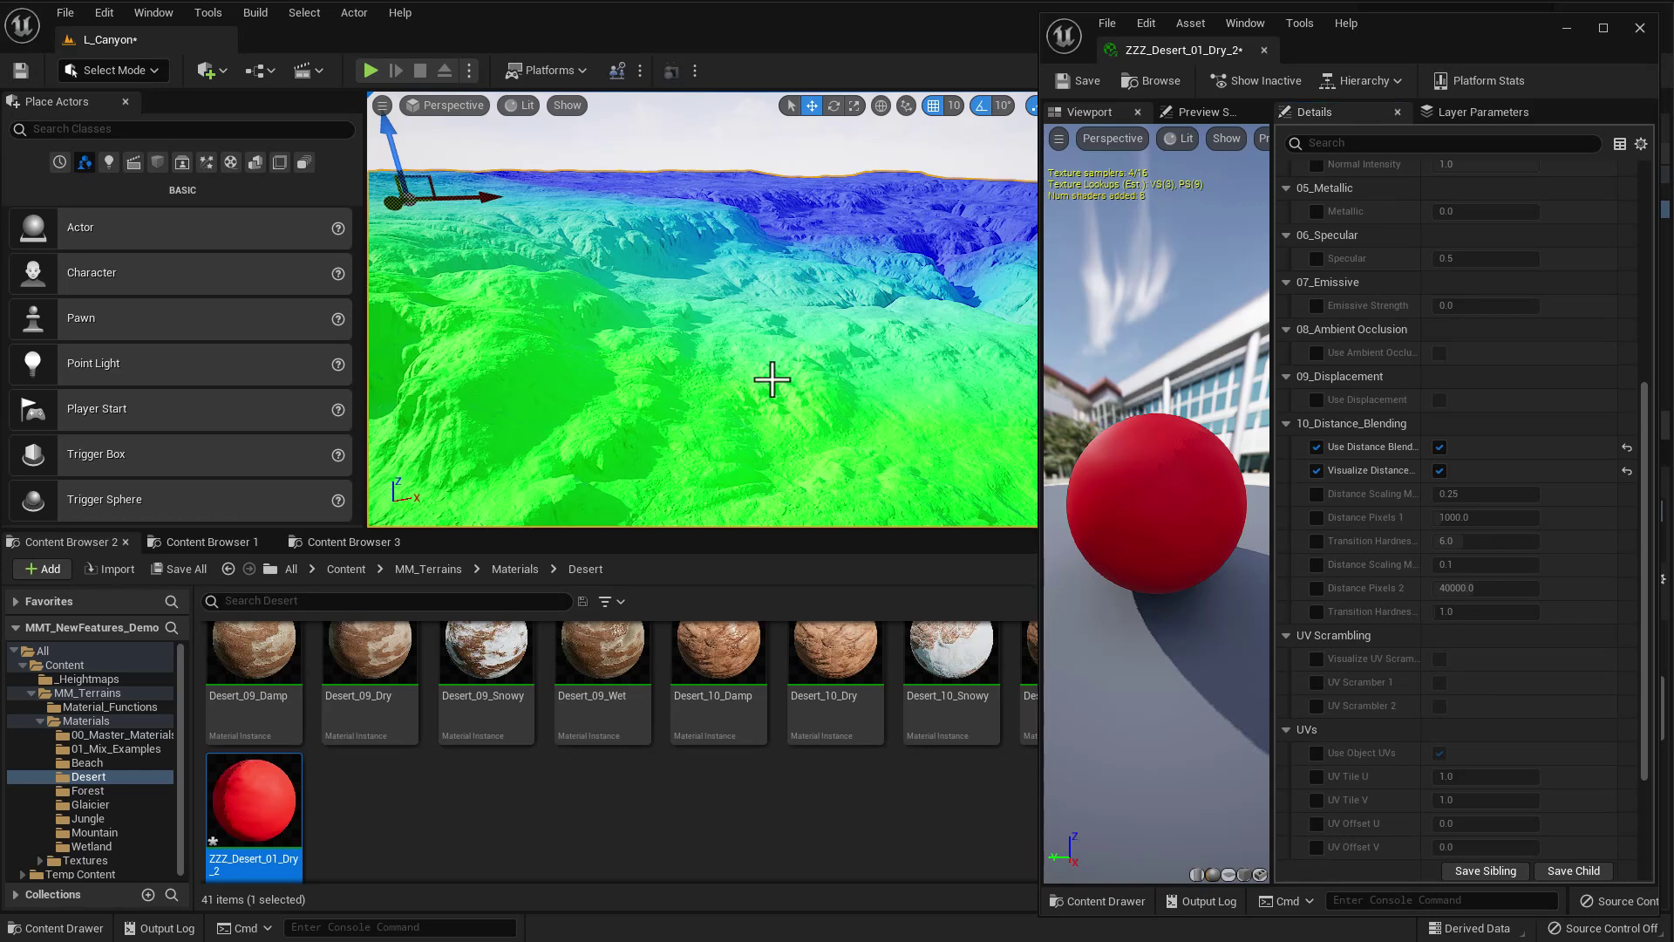
key("w")
right_click_drag(772, 379, 773, 379)
key("q")
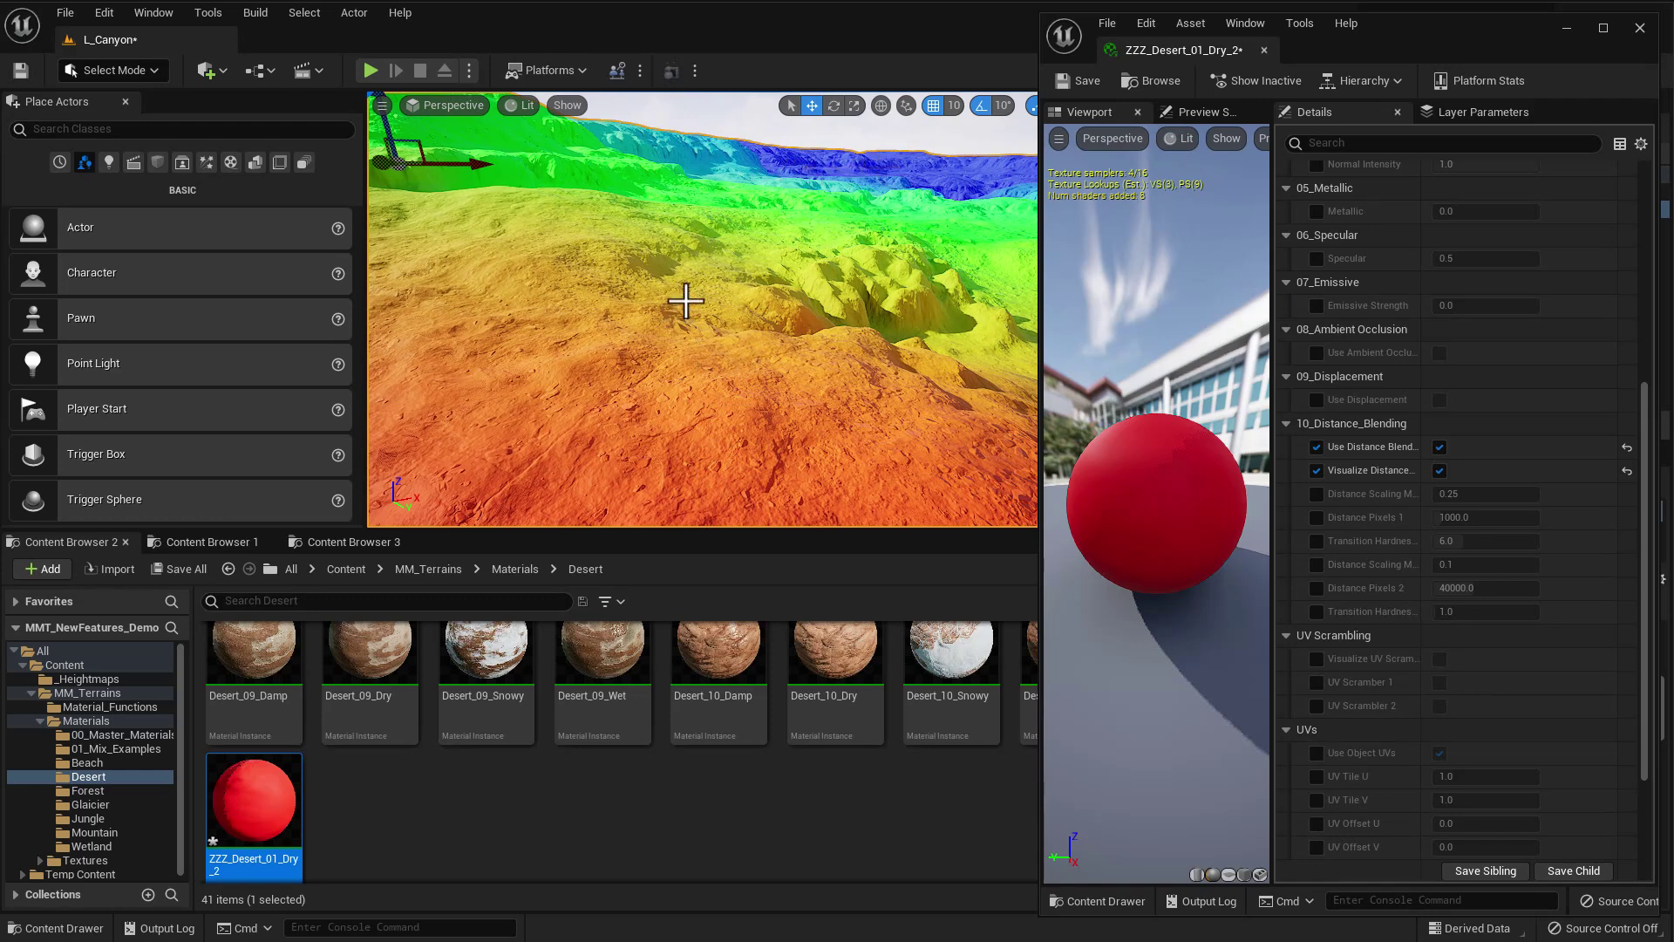
Enable the overrides for both sets of Distance Scaling Multiplier, Distance Pixels and Transition Hardness, and widen the parameter name column.
left_click(1316, 447)
left_click(1316, 470)
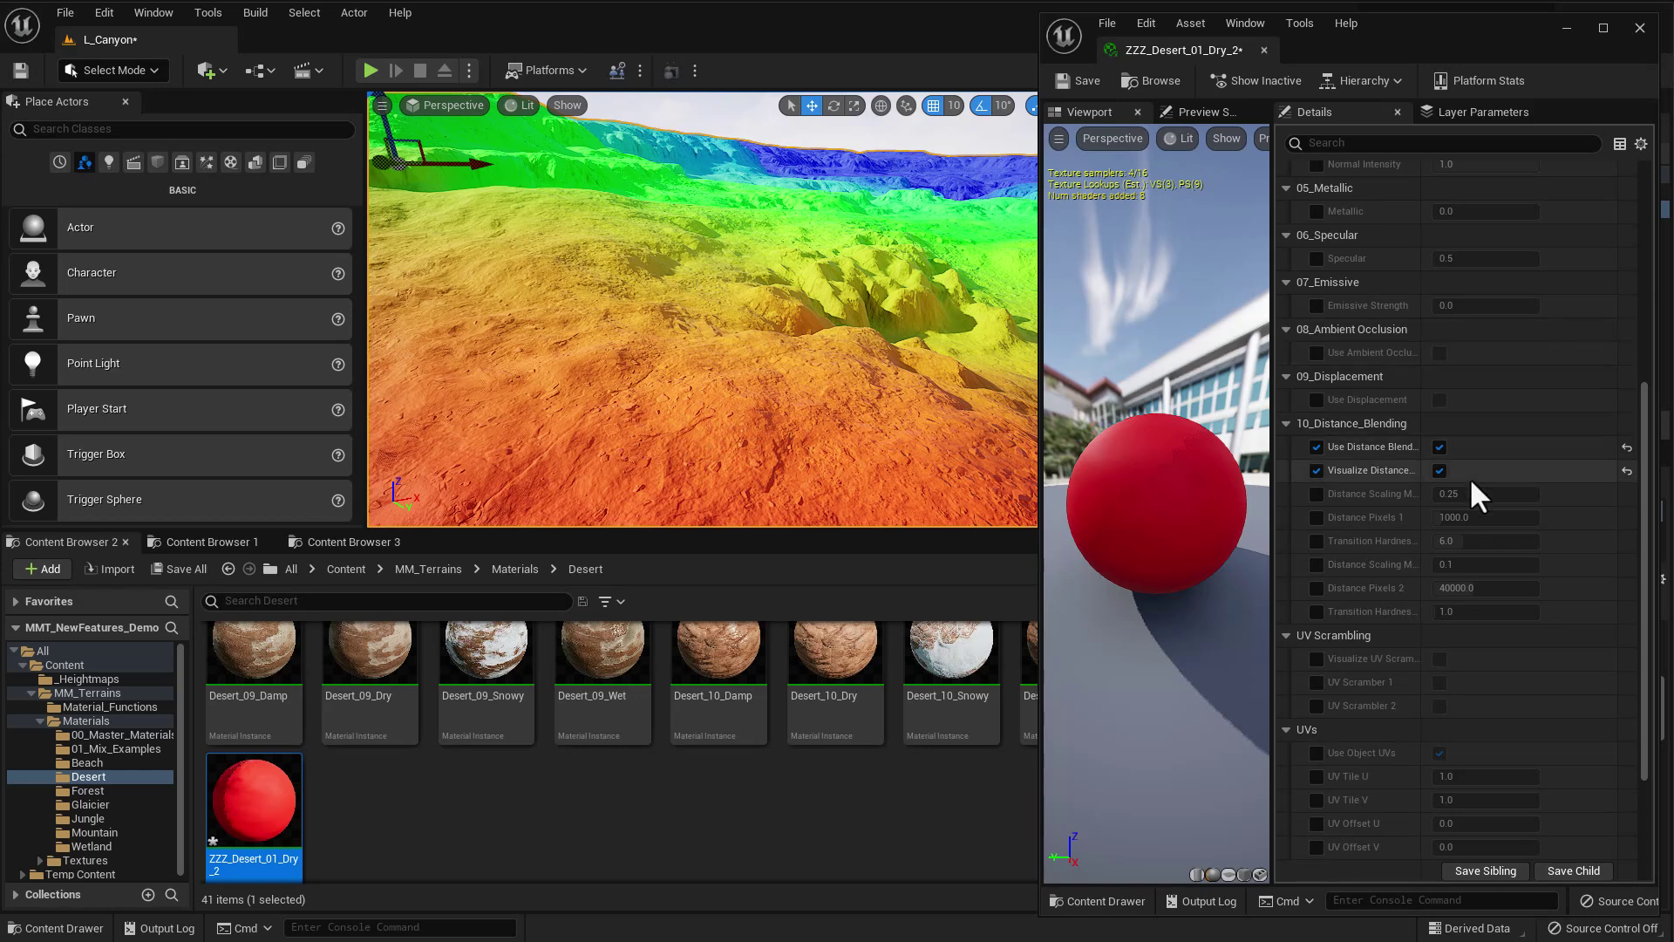
left_click(1317, 493)
left_click(1316, 517)
left_click(1316, 541)
left_click(1316, 564)
left_click(1317, 588)
left_click(1316, 611)
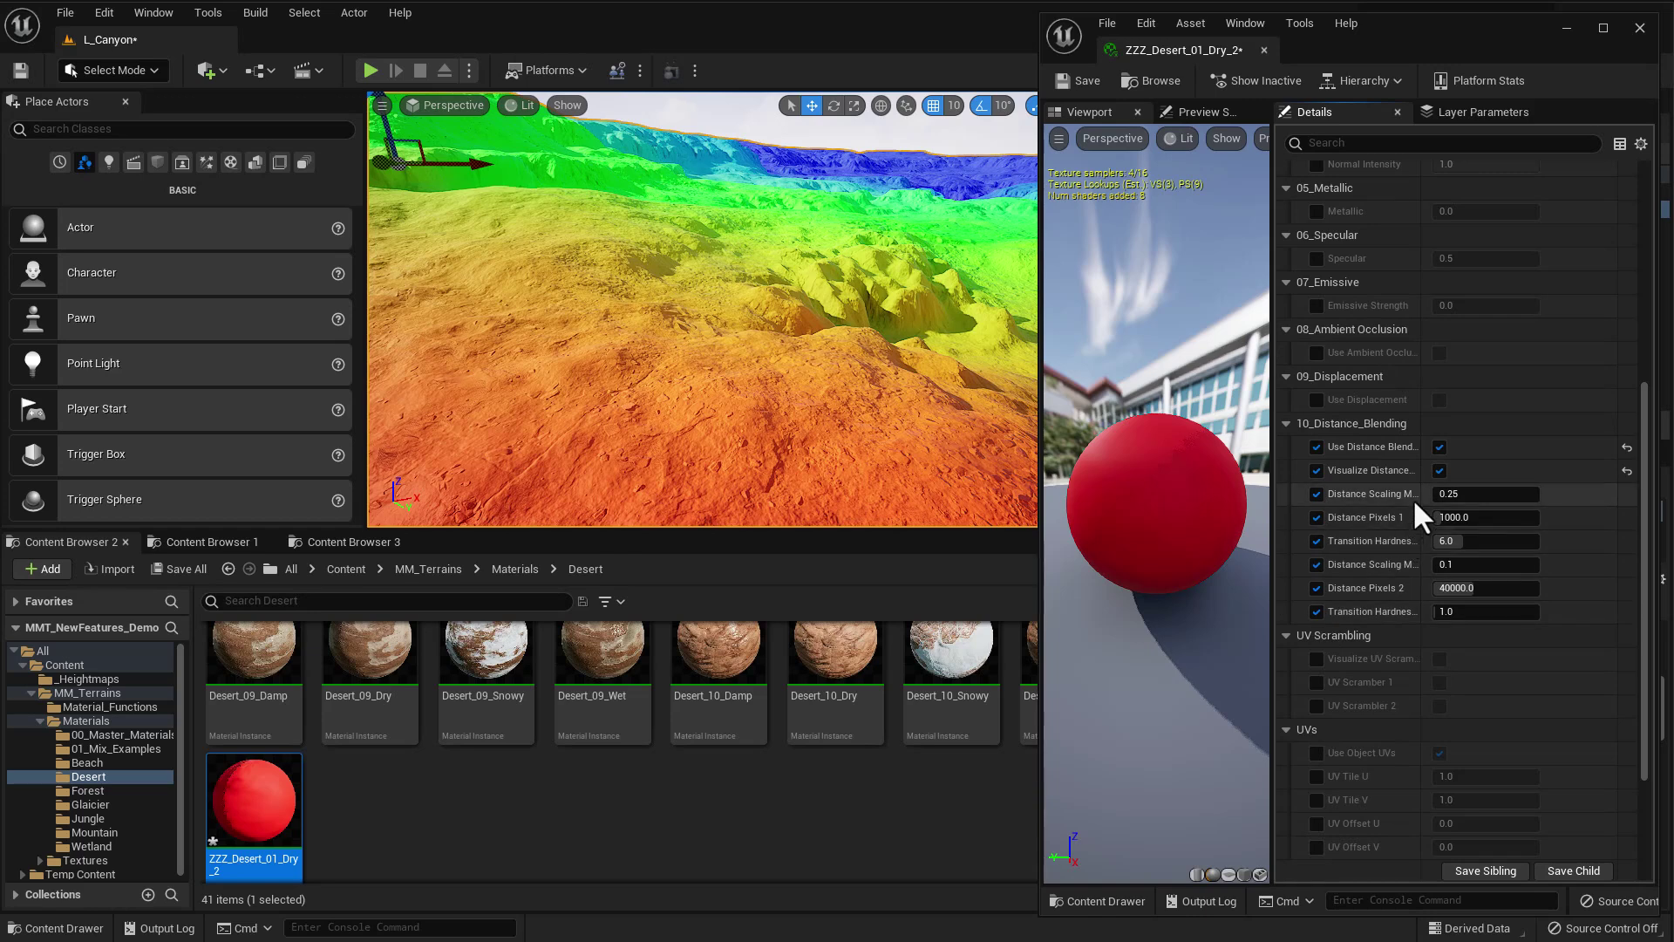
left_click_drag(1422, 504, 1477, 511)
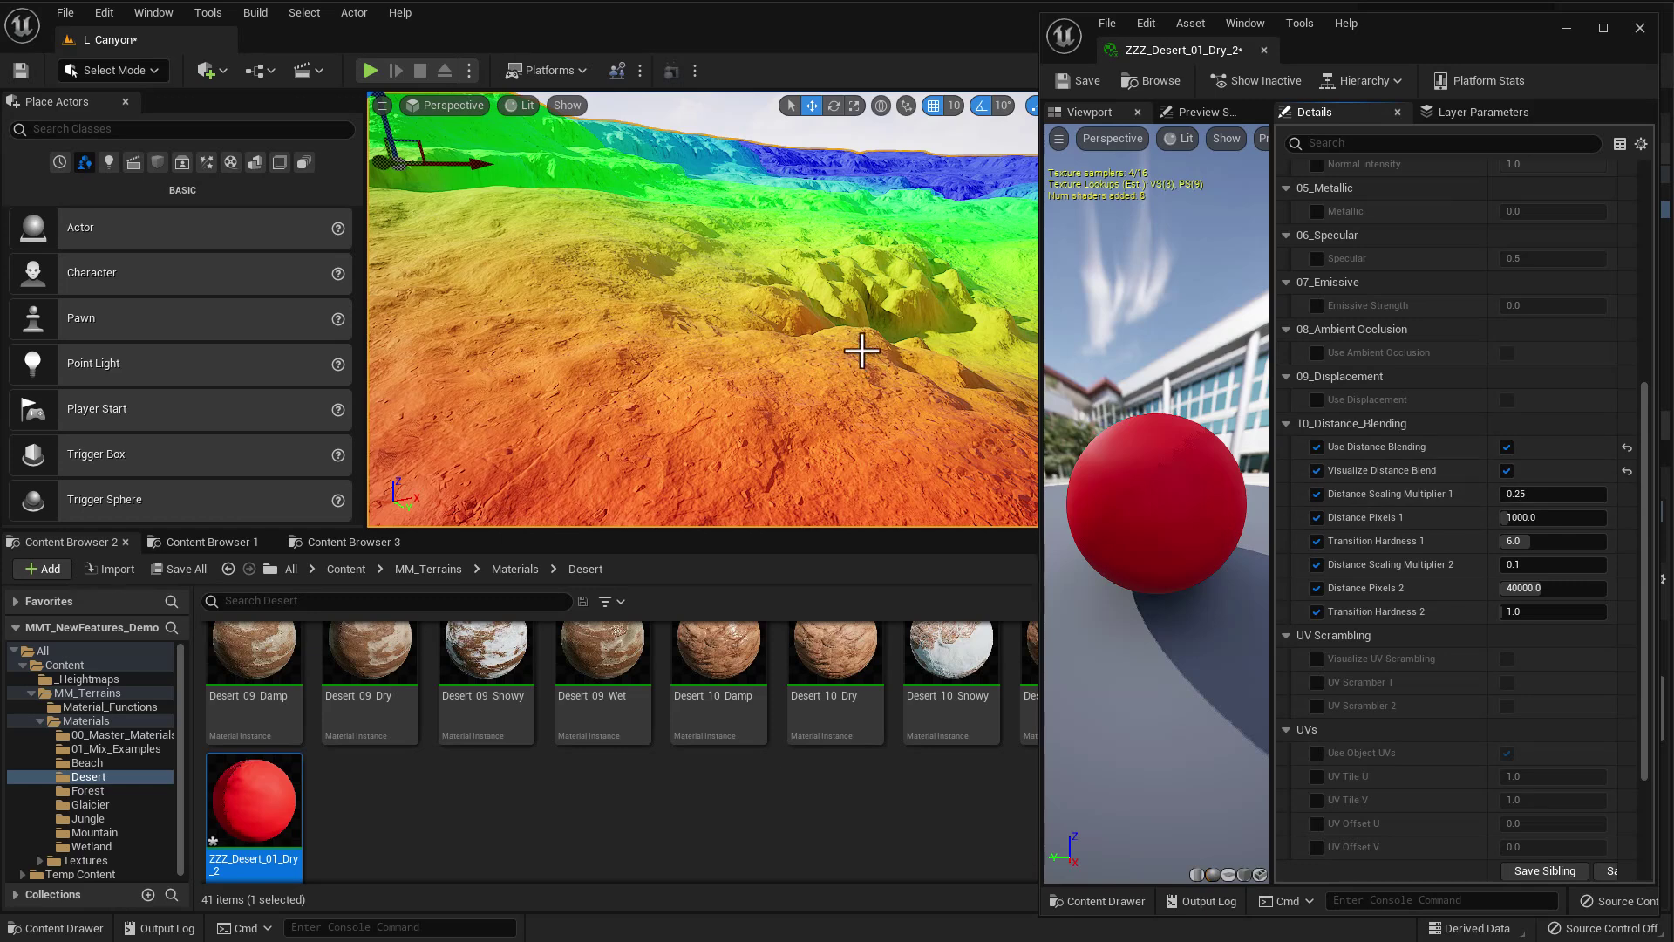
Turn off Visualize Distance Blend and toggle Use Distance Blending off to compare the terrain without it.
left_click(1507, 469)
left_click(1505, 446)
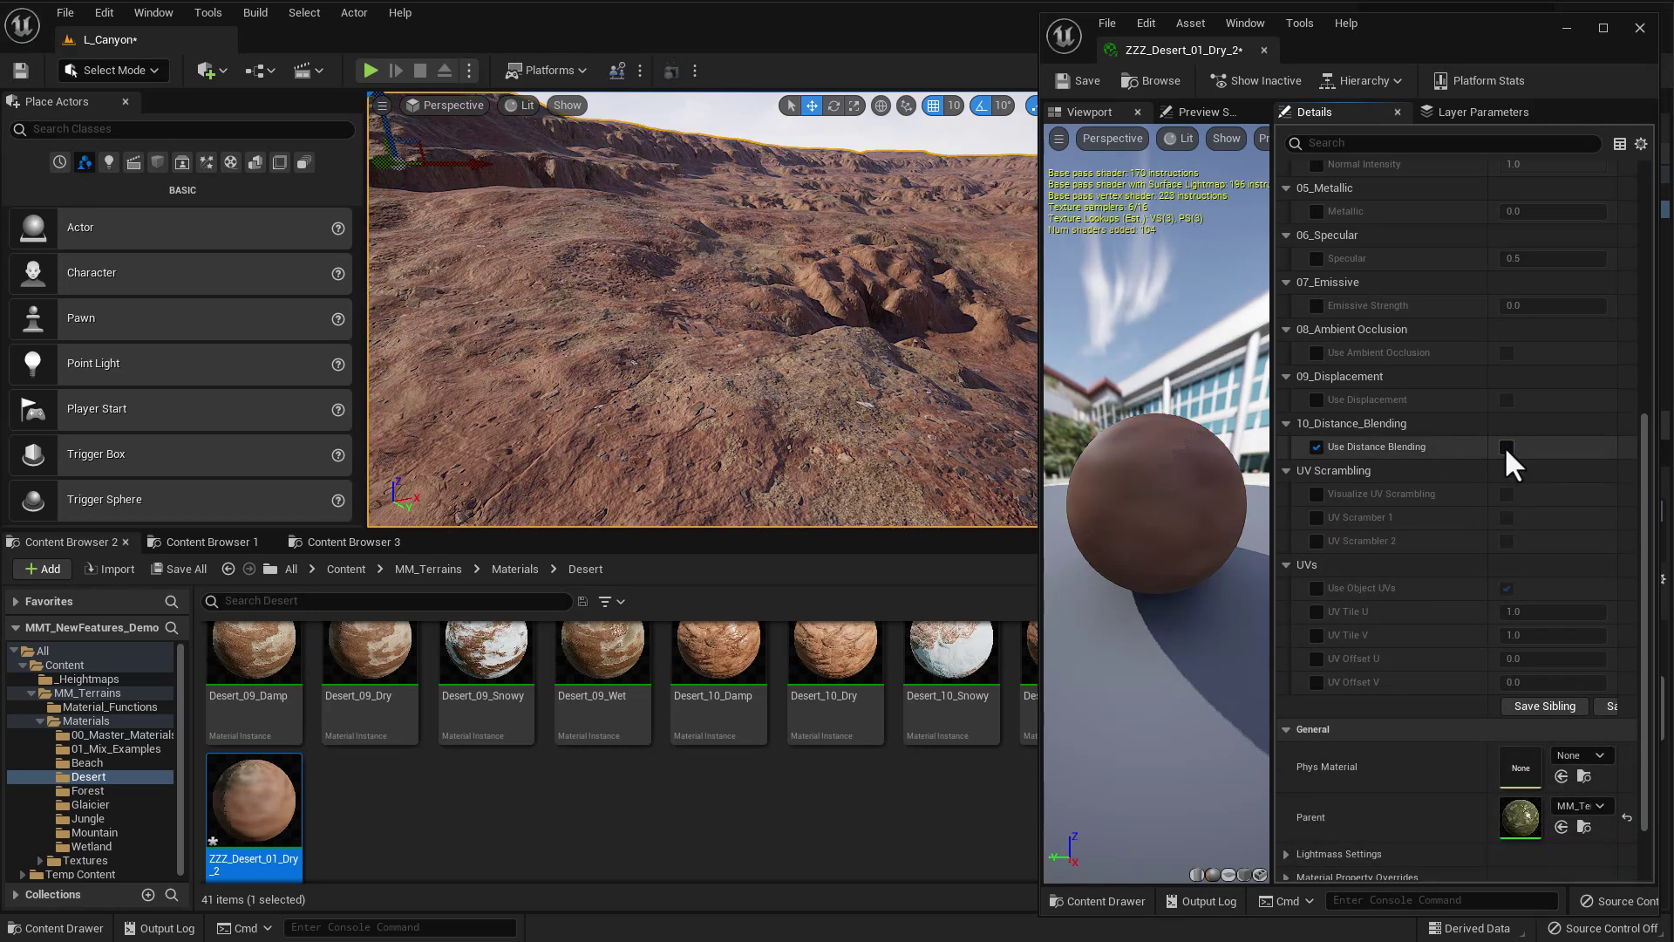
left_click(1504, 447)
left_click(1504, 447)
mouse_move(890, 440)
right_mouse_down()
mouse_move(881, 514)
mouse_move(898, 428)
right_mouse_up()
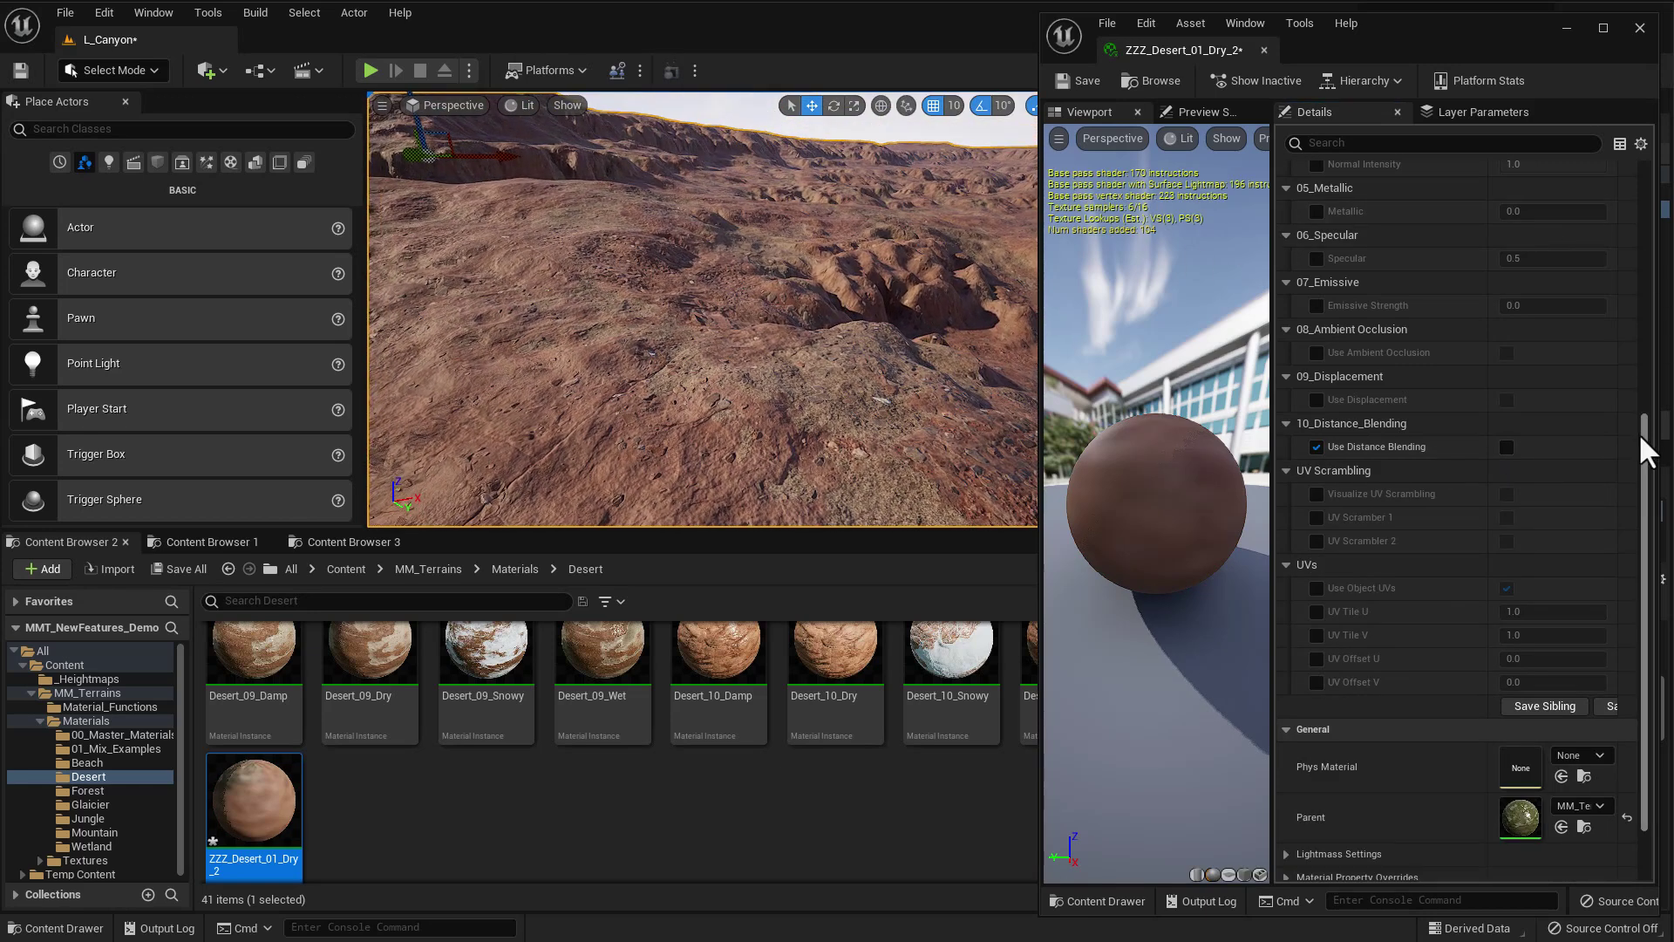
Set the material instance's Texture Scaling to 0.1.
left_click_drag(1646, 451, 1626, 146)
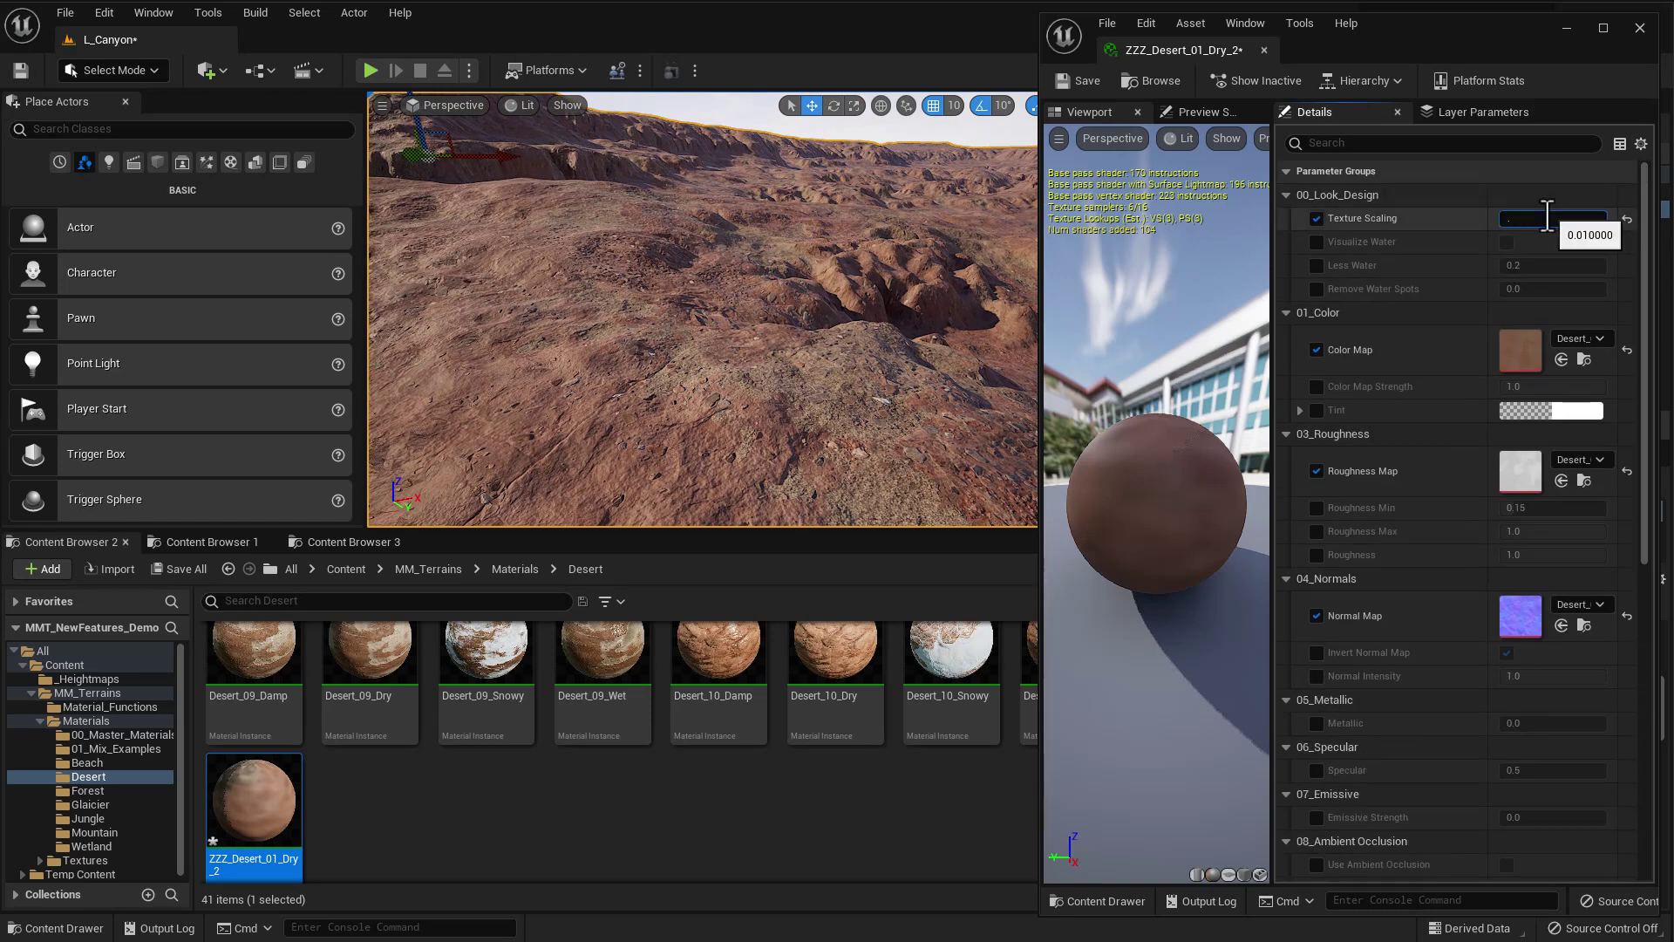
key("Return")
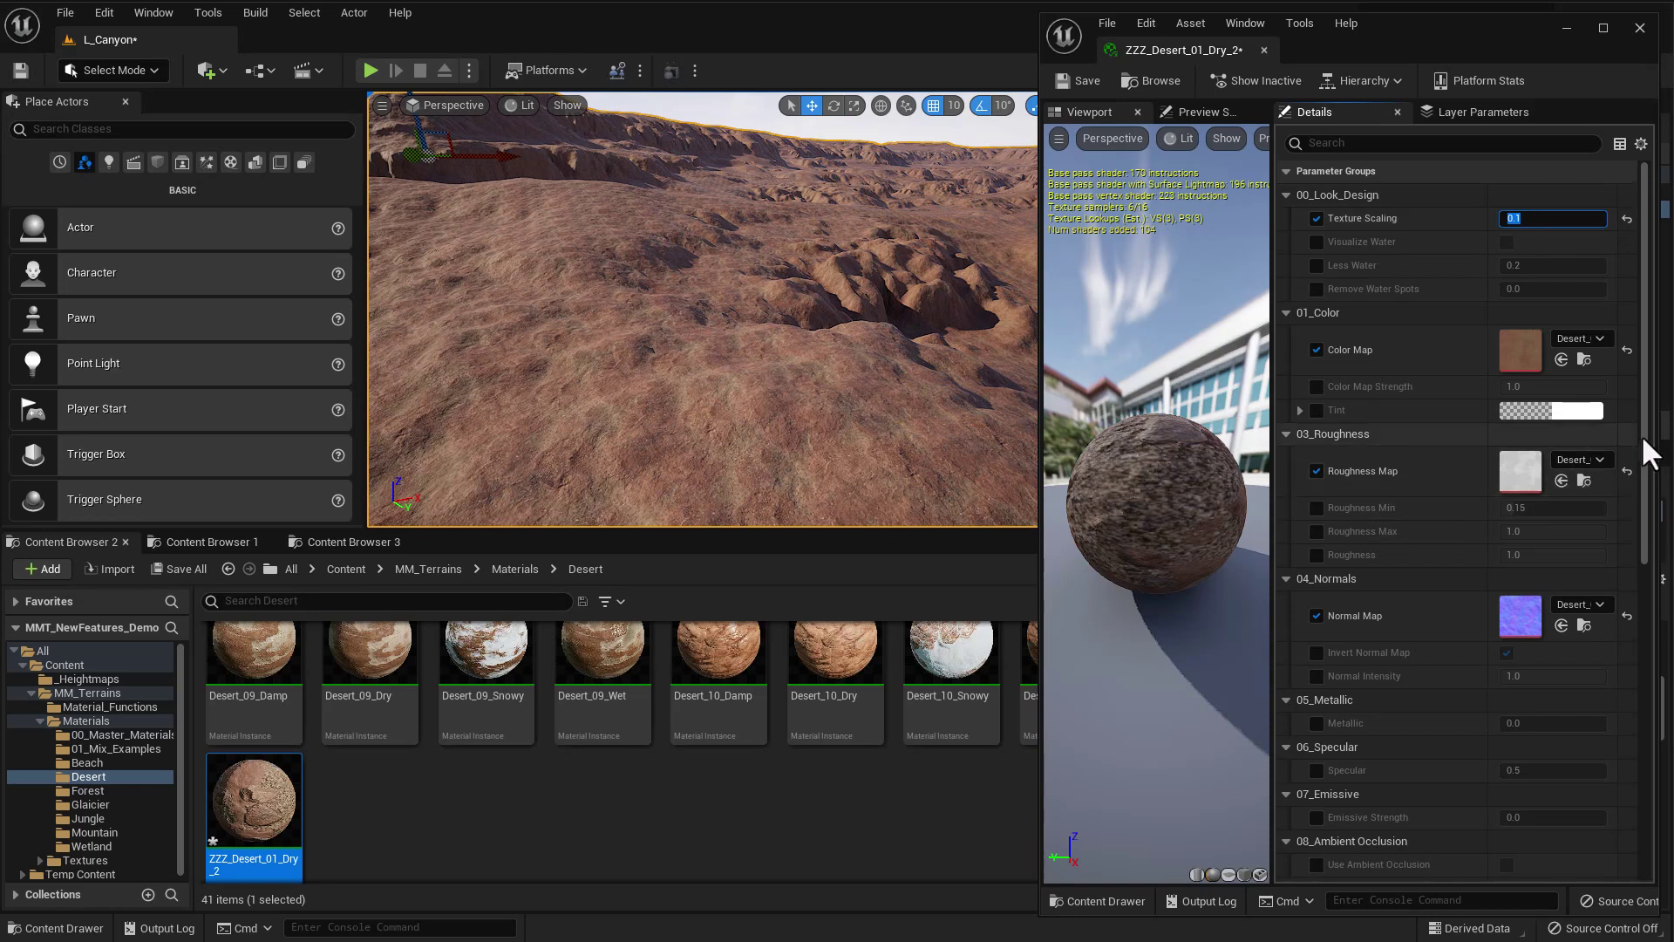
Turn Use Distance Blending and Visualize Distance Blend back on.
left_click_drag(1642, 436, 1626, 678)
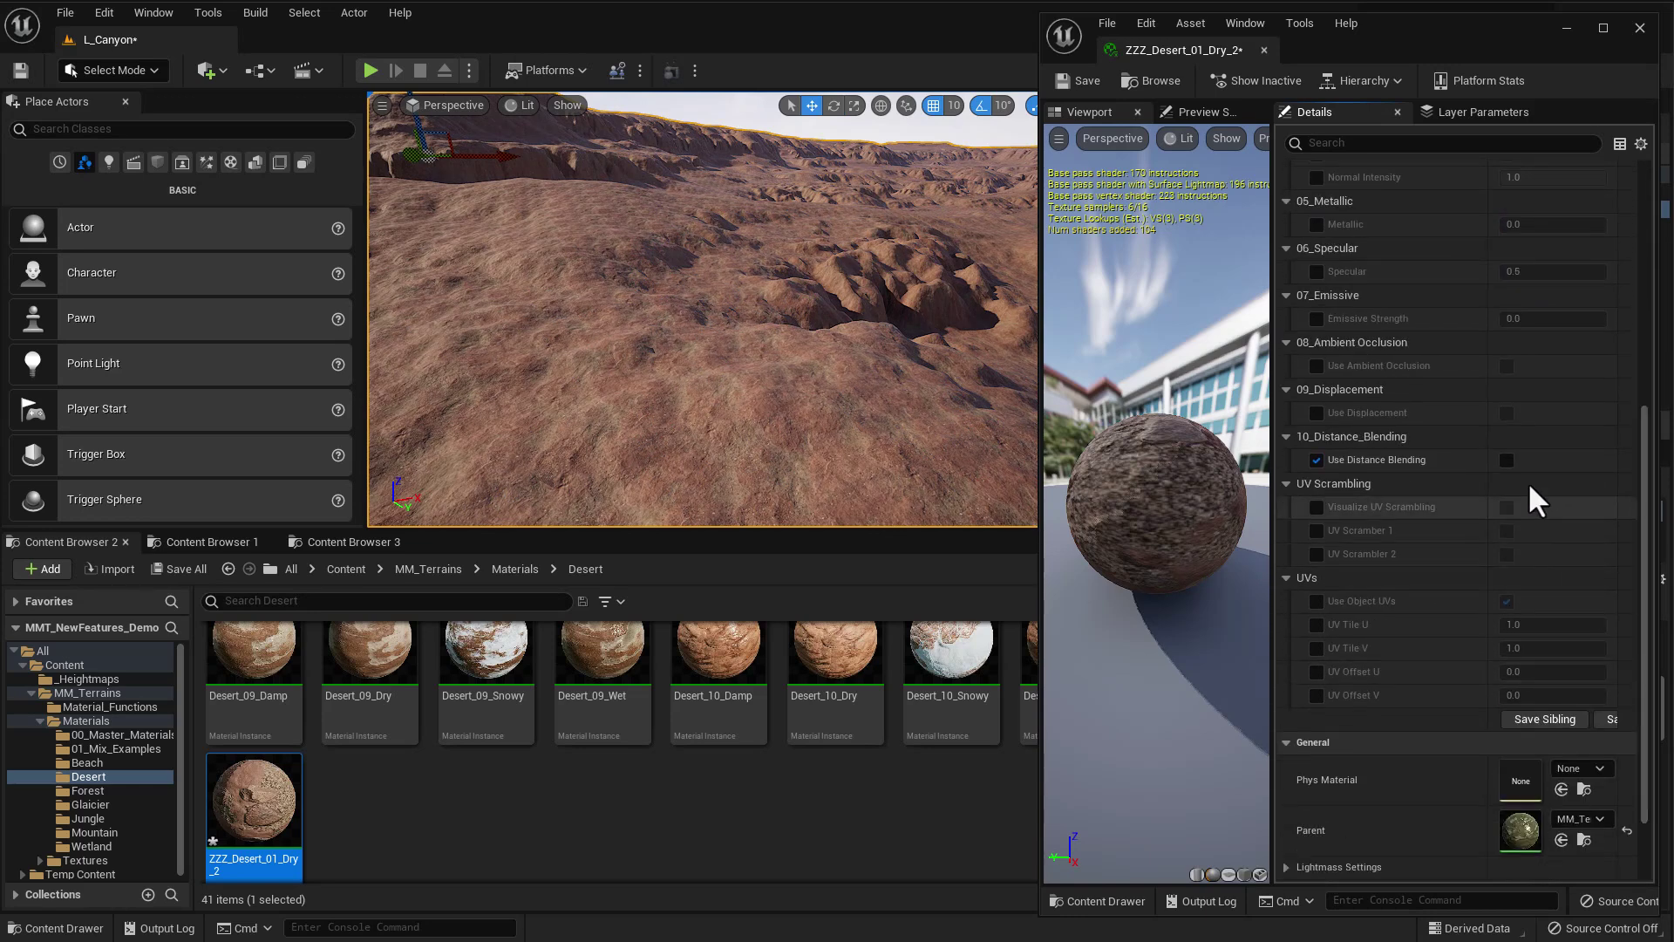
left_click(1505, 460)
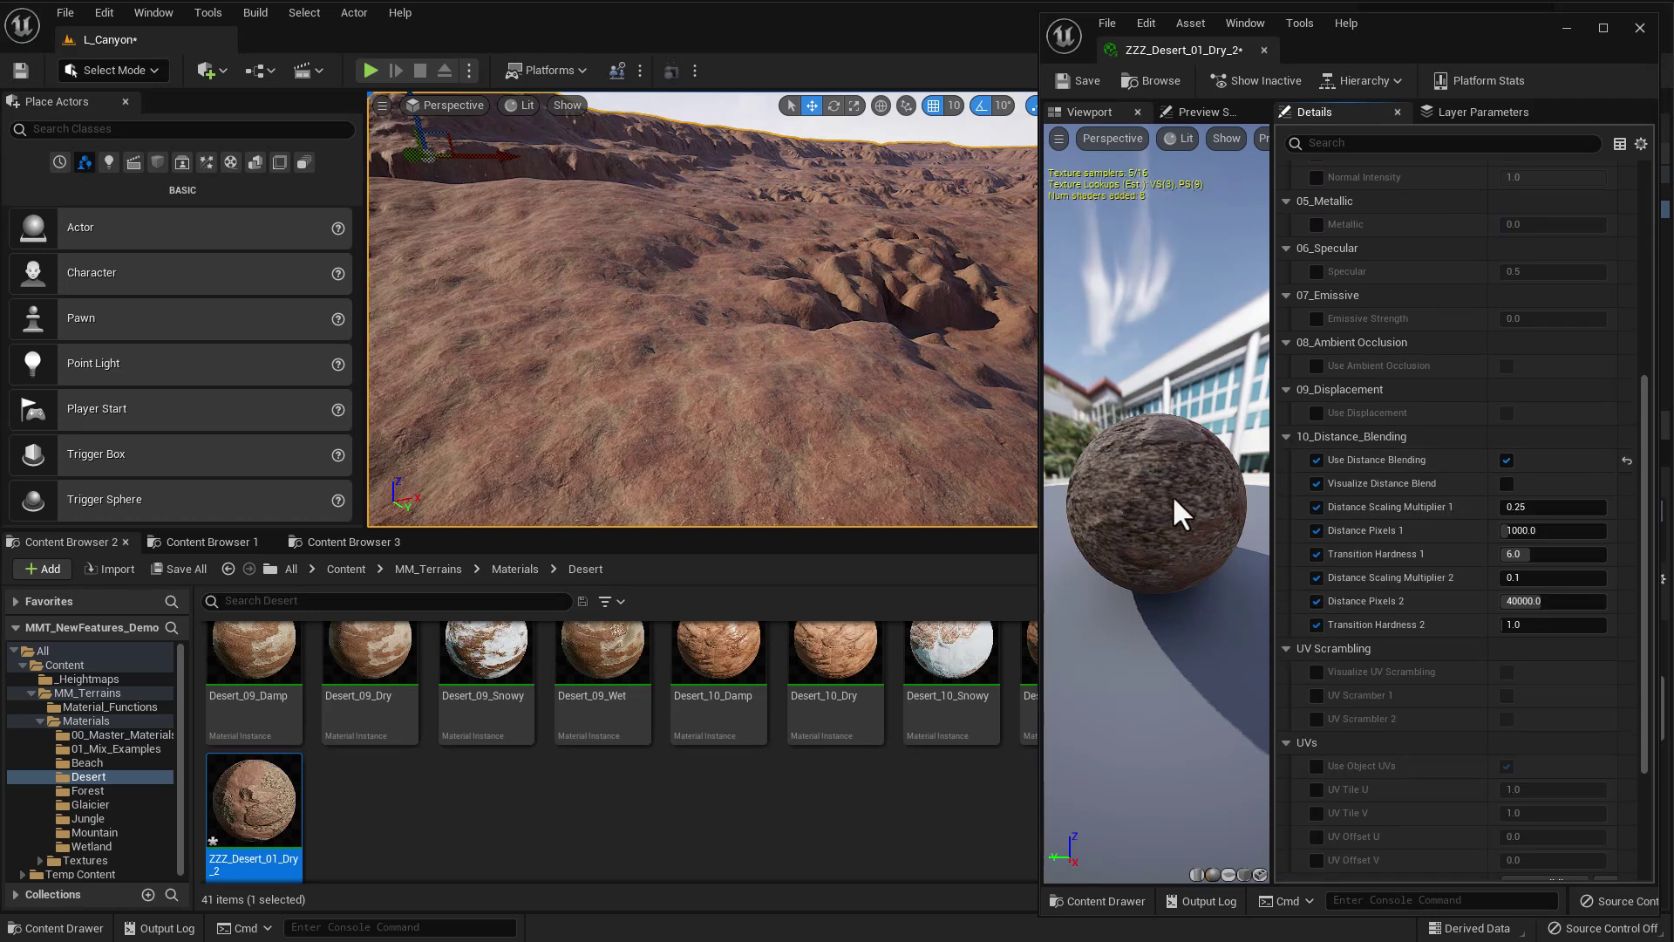
left_click(1508, 483)
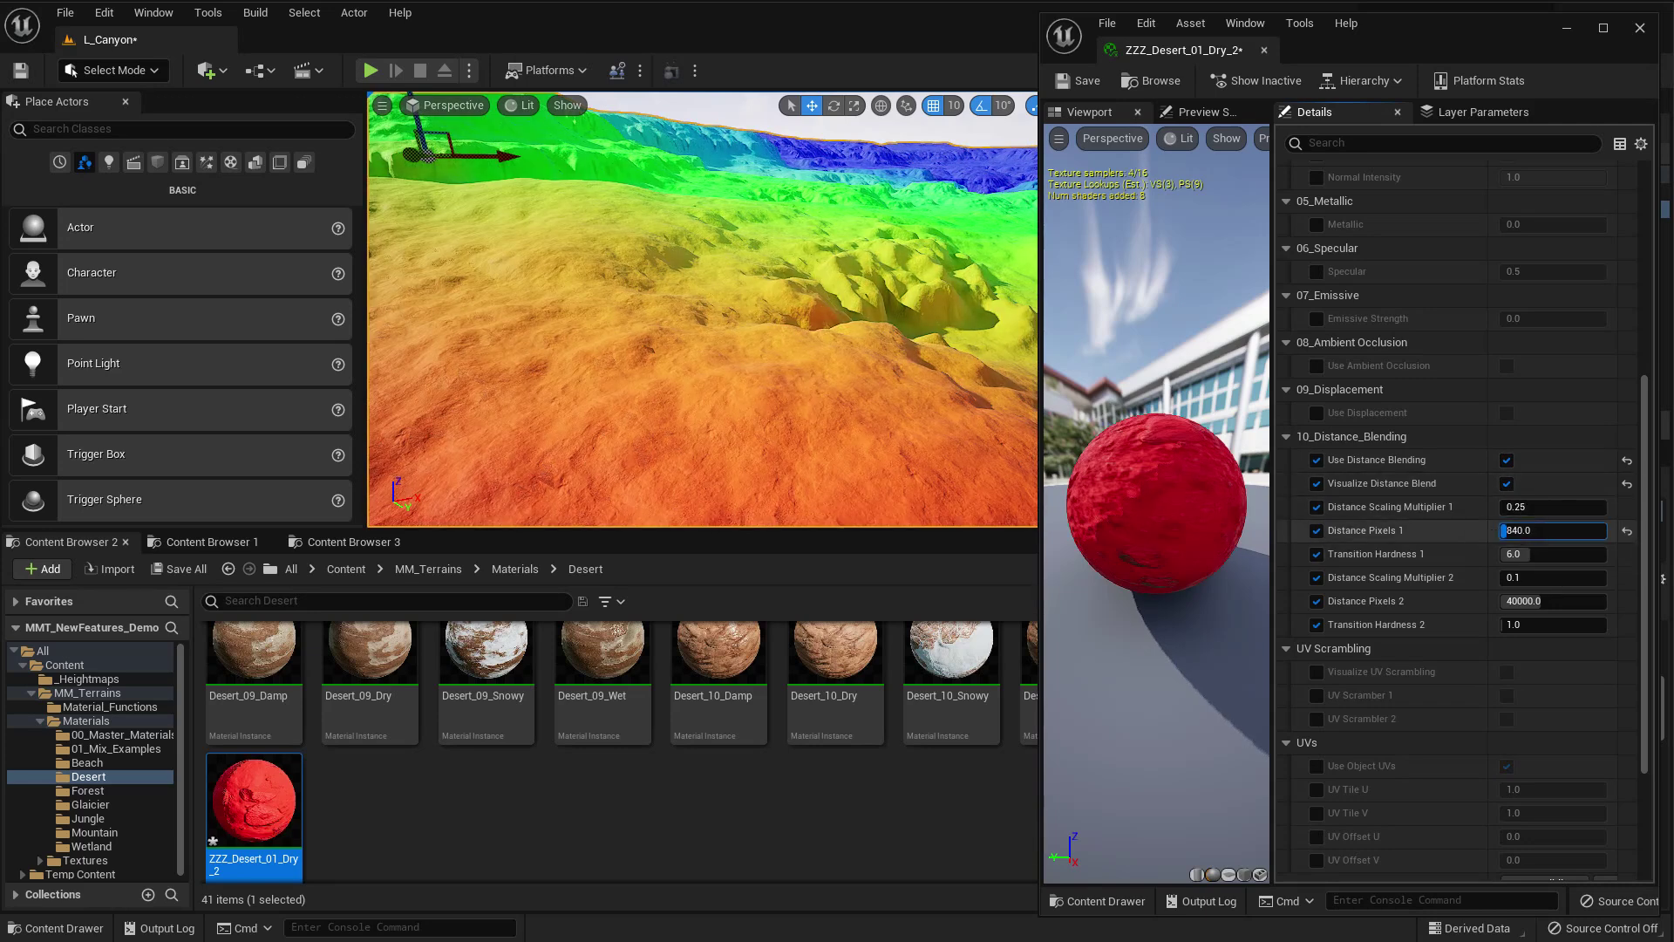
Set Distance Pixels 1 to 5400, Distance Pixels 2 to 24000 and Transition Hardness 1 to 12.88.
left_click_drag(1507, 531, 1583, 530)
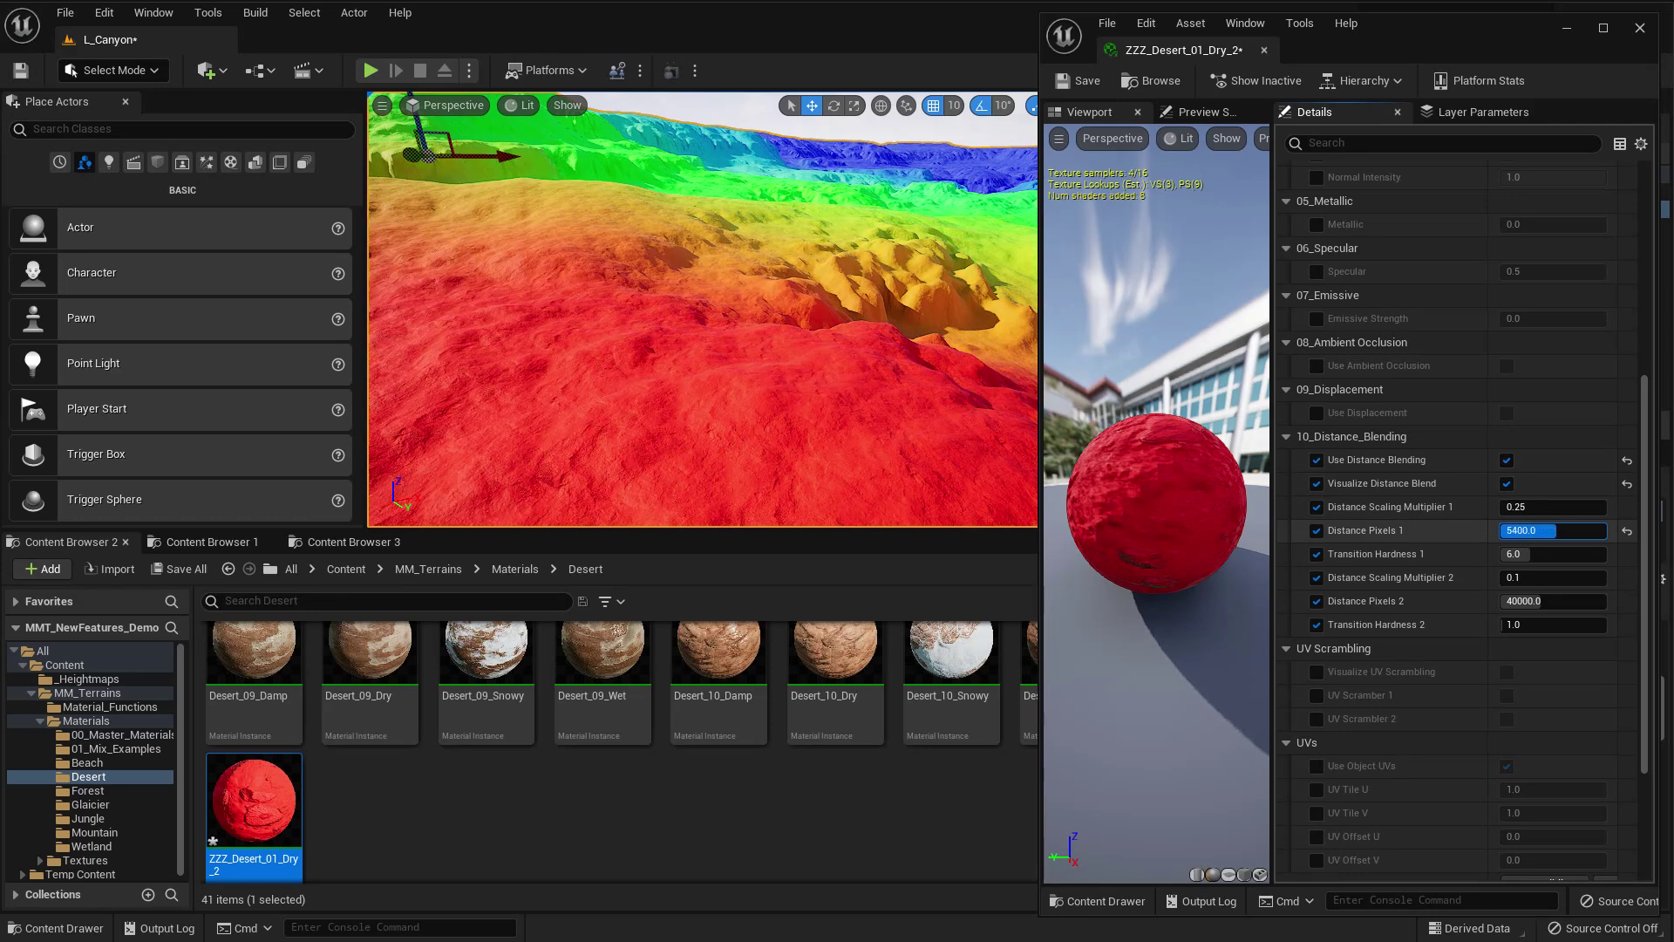
left_click(1552, 601)
type("4800")
key("Return")
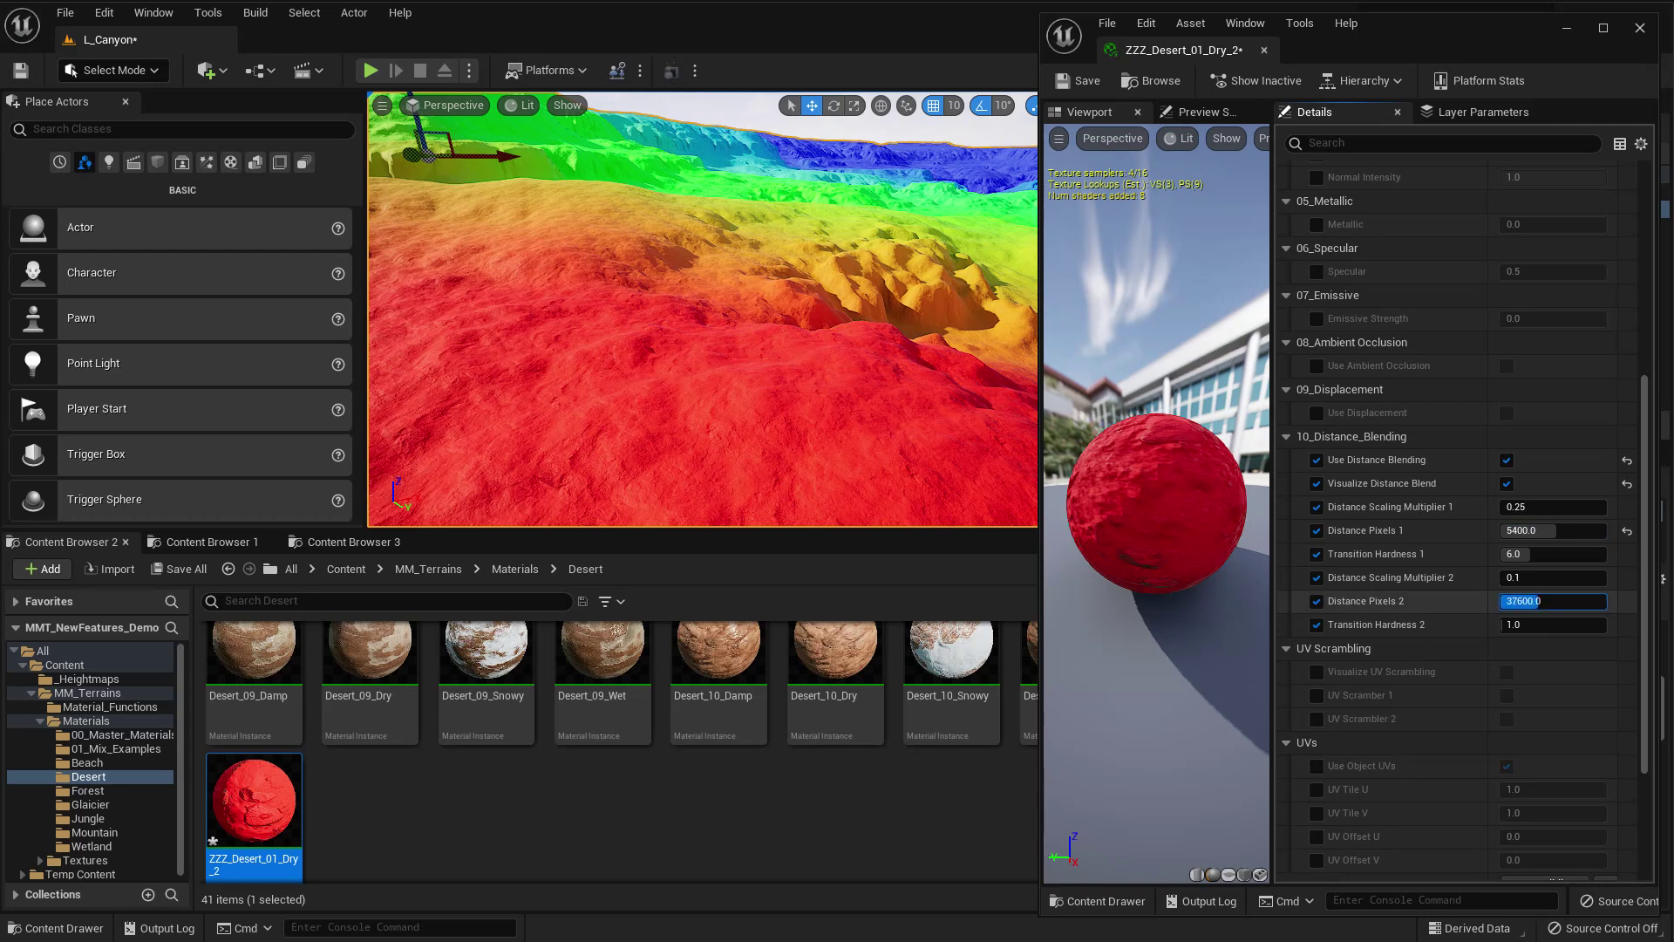
left_click_drag(1532, 601, 1552, 595)
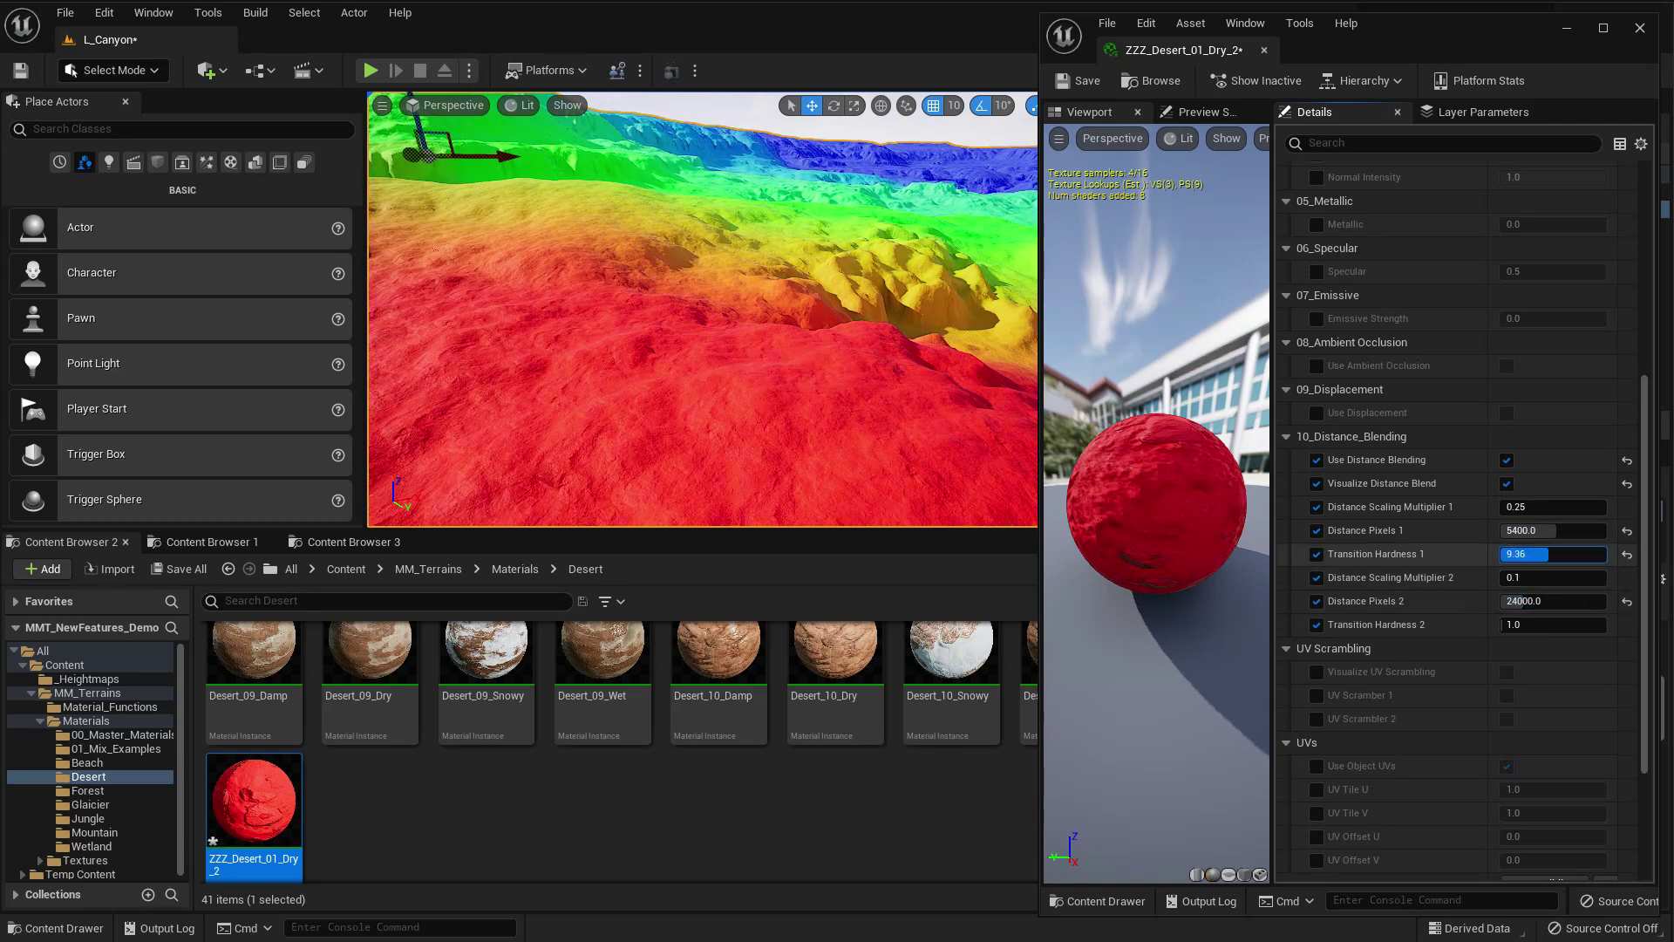
left_click_drag(1548, 554, 1570, 553)
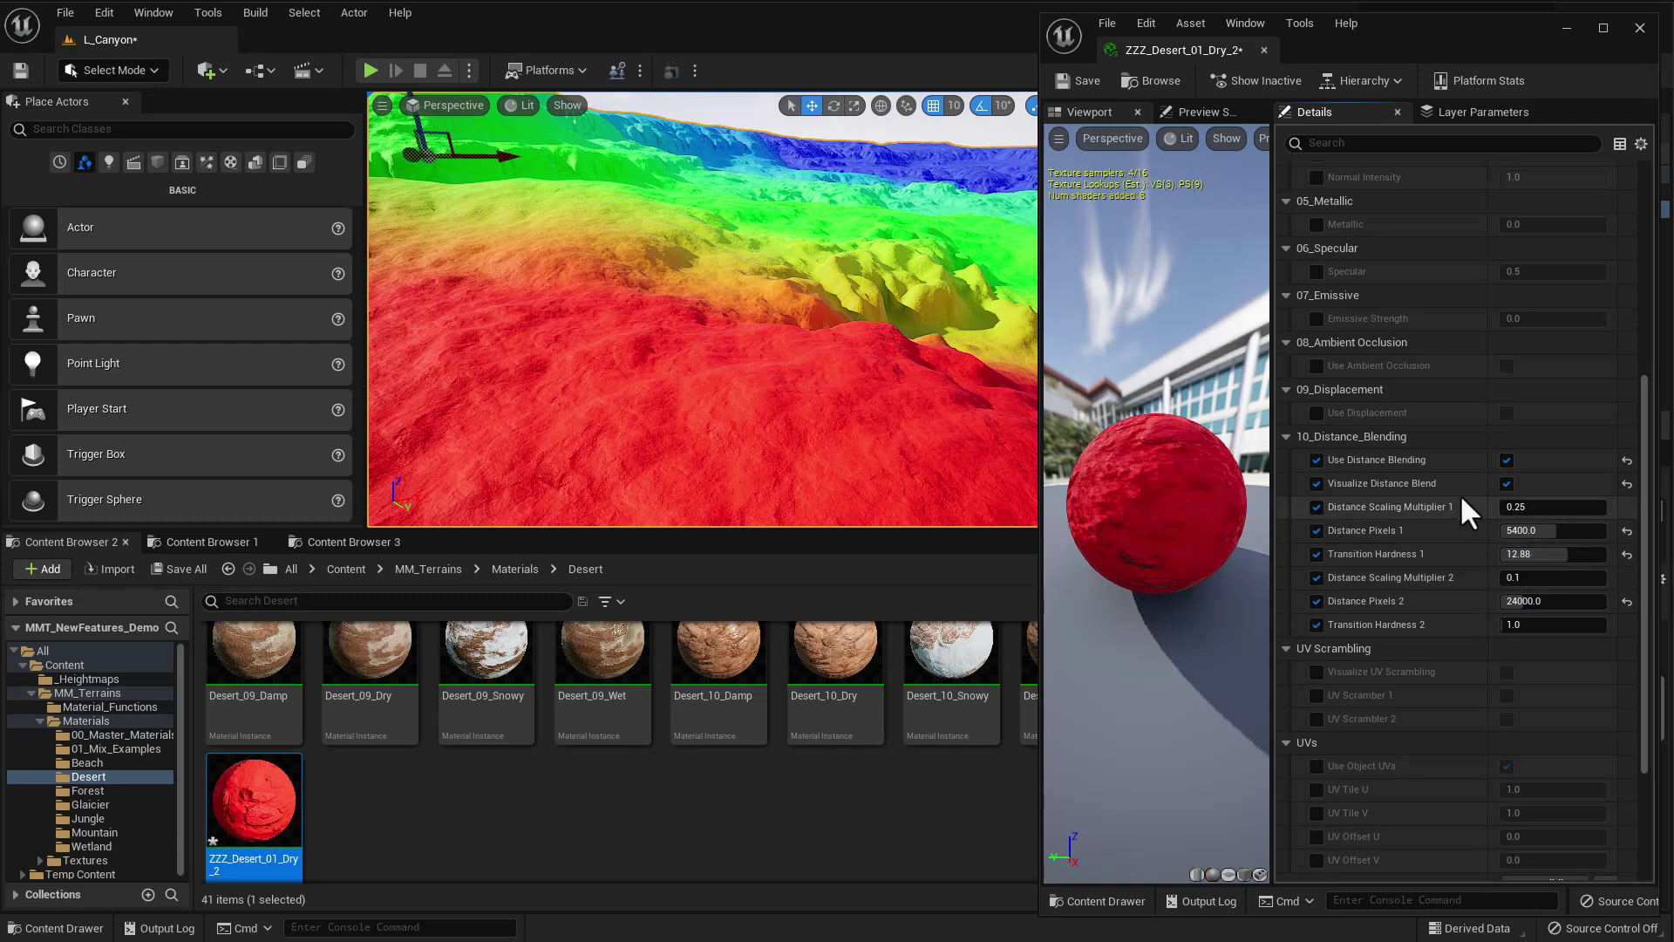
Turn off Visualize Distance Blend, and set Distance Pixels 1 to 6000 and Transition Hardness 1 to 20.
left_click(1506, 484)
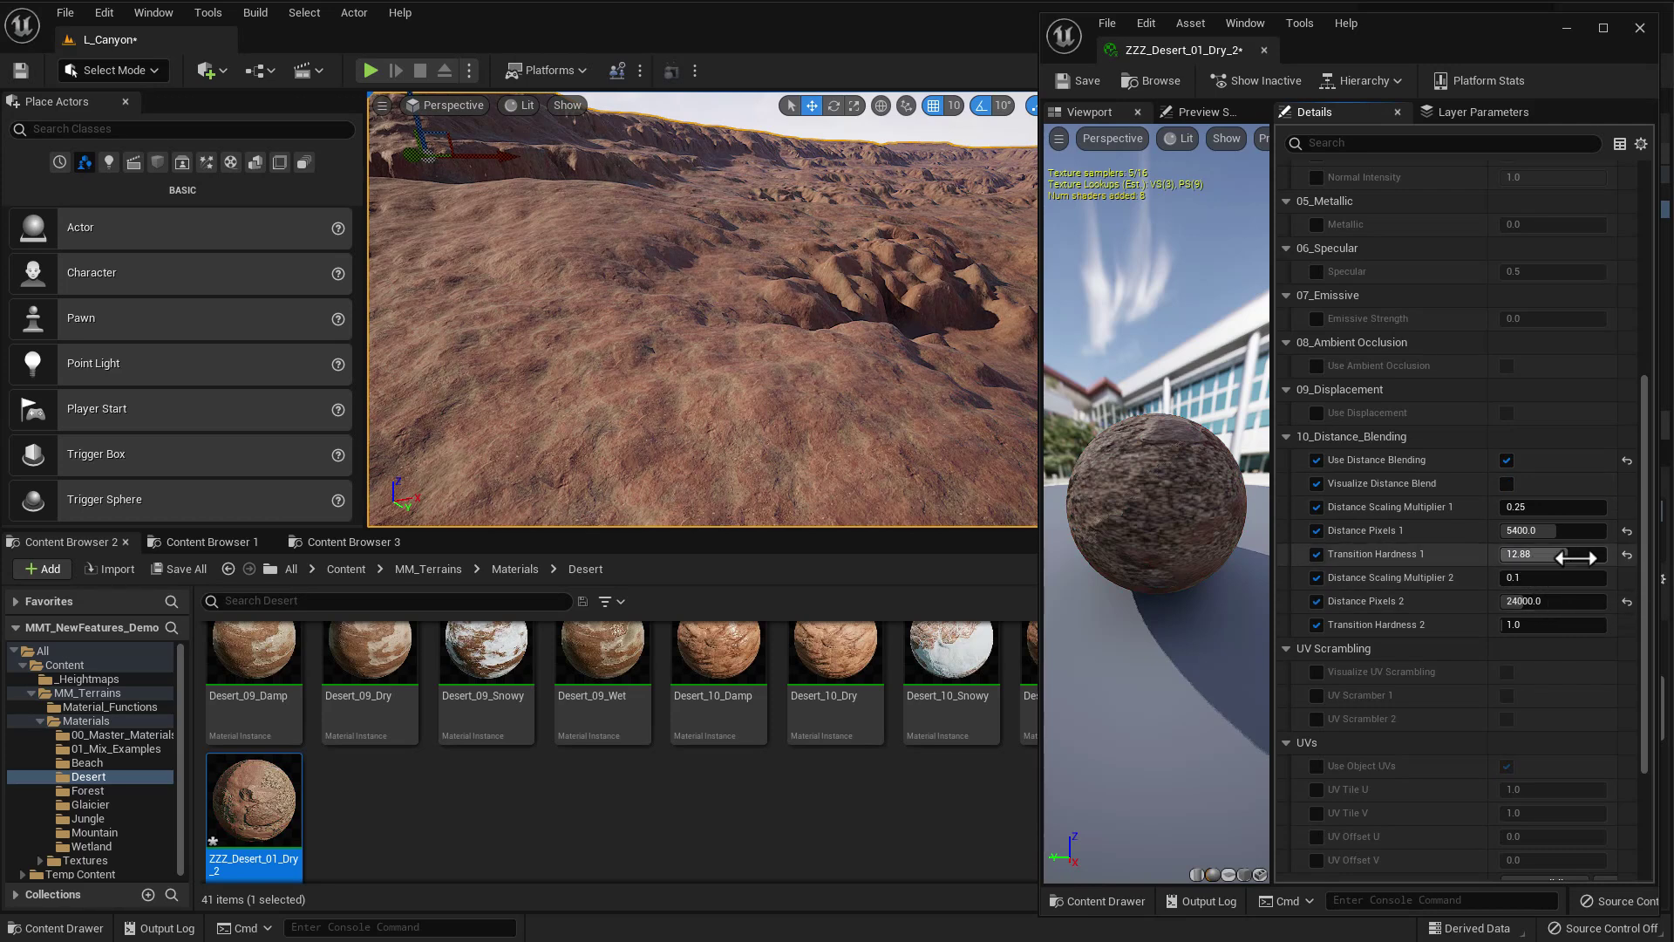
mouse_move(1539, 531)
left_mouse_down()
mouse_move(1501, 531)
mouse_move(1605, 531)
mouse_move(1502, 531)
mouse_move(1561, 531)
left_mouse_up()
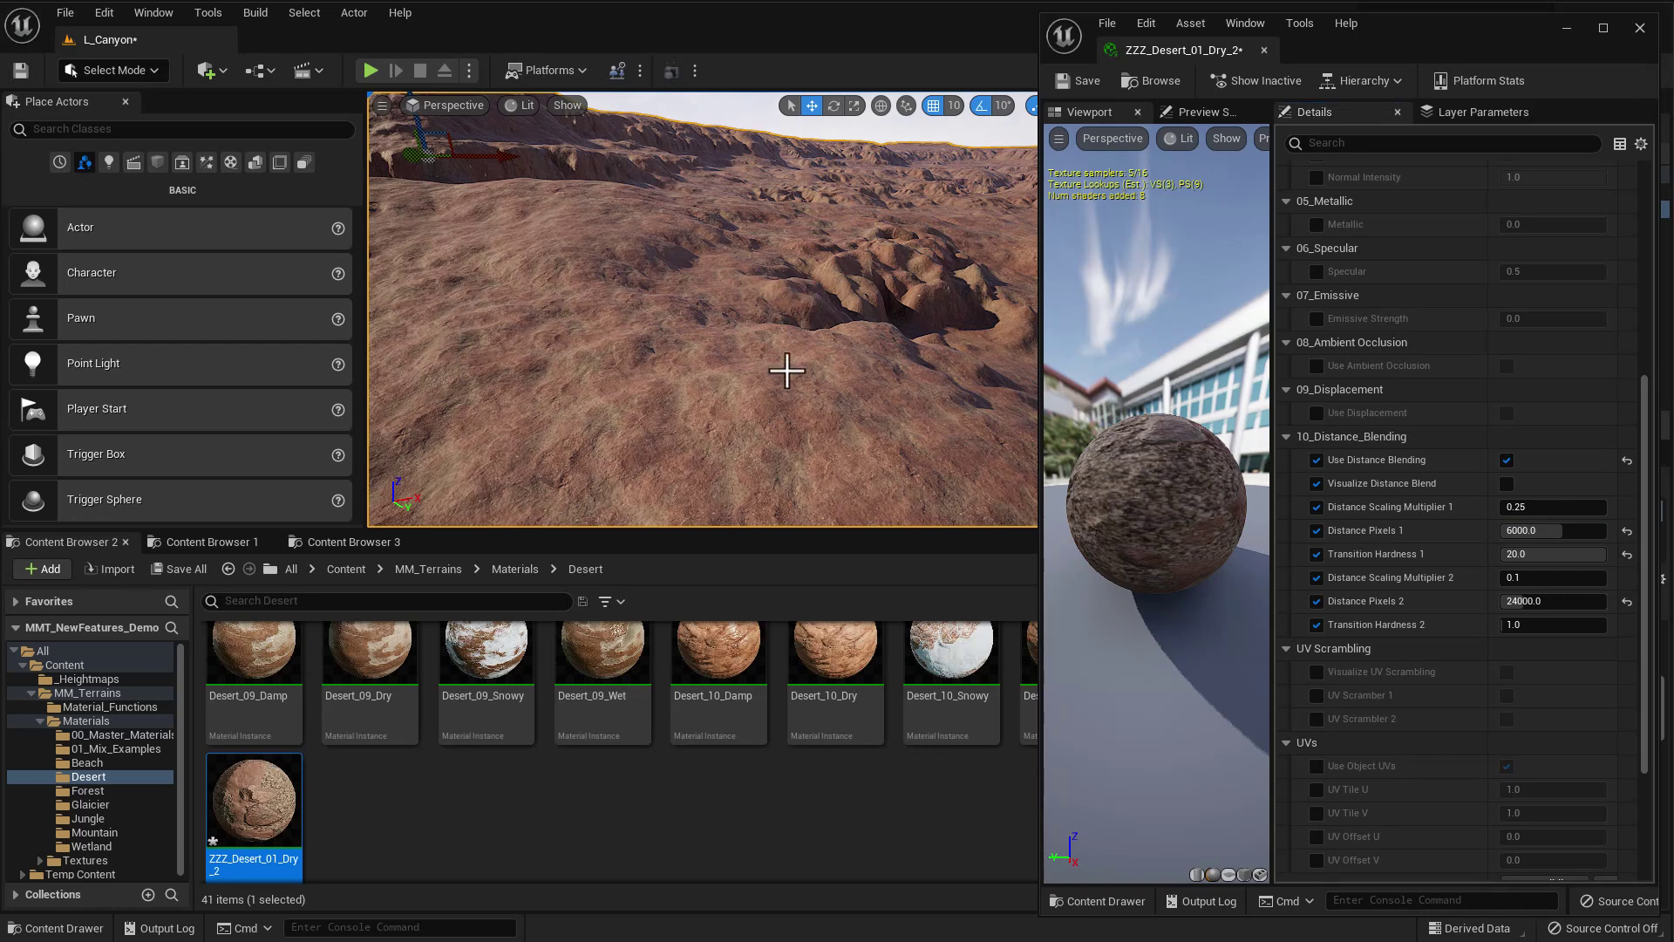
key("w")
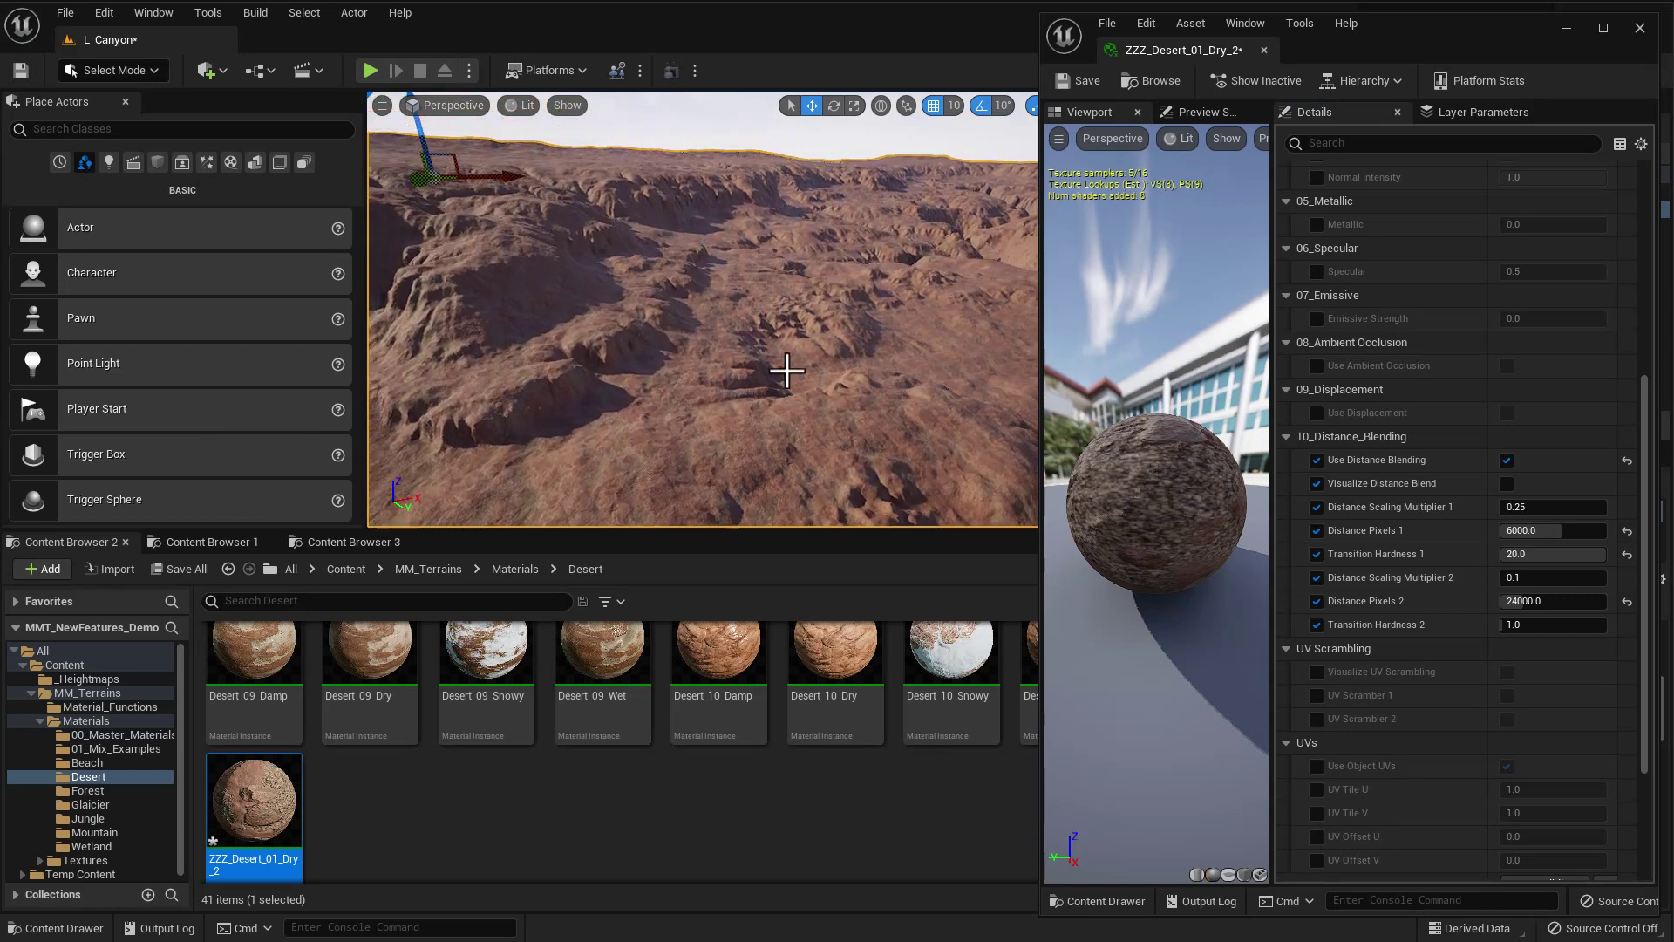
Reset Distance Pixels 1 to its default of 1000 and Distance Pixels 2 to its default of 40000.
key("e")
mouse_move(795, 415)
right_mouse_down()
mouse_move(792, 514)
mouse_move(776, 442)
right_mouse_up()
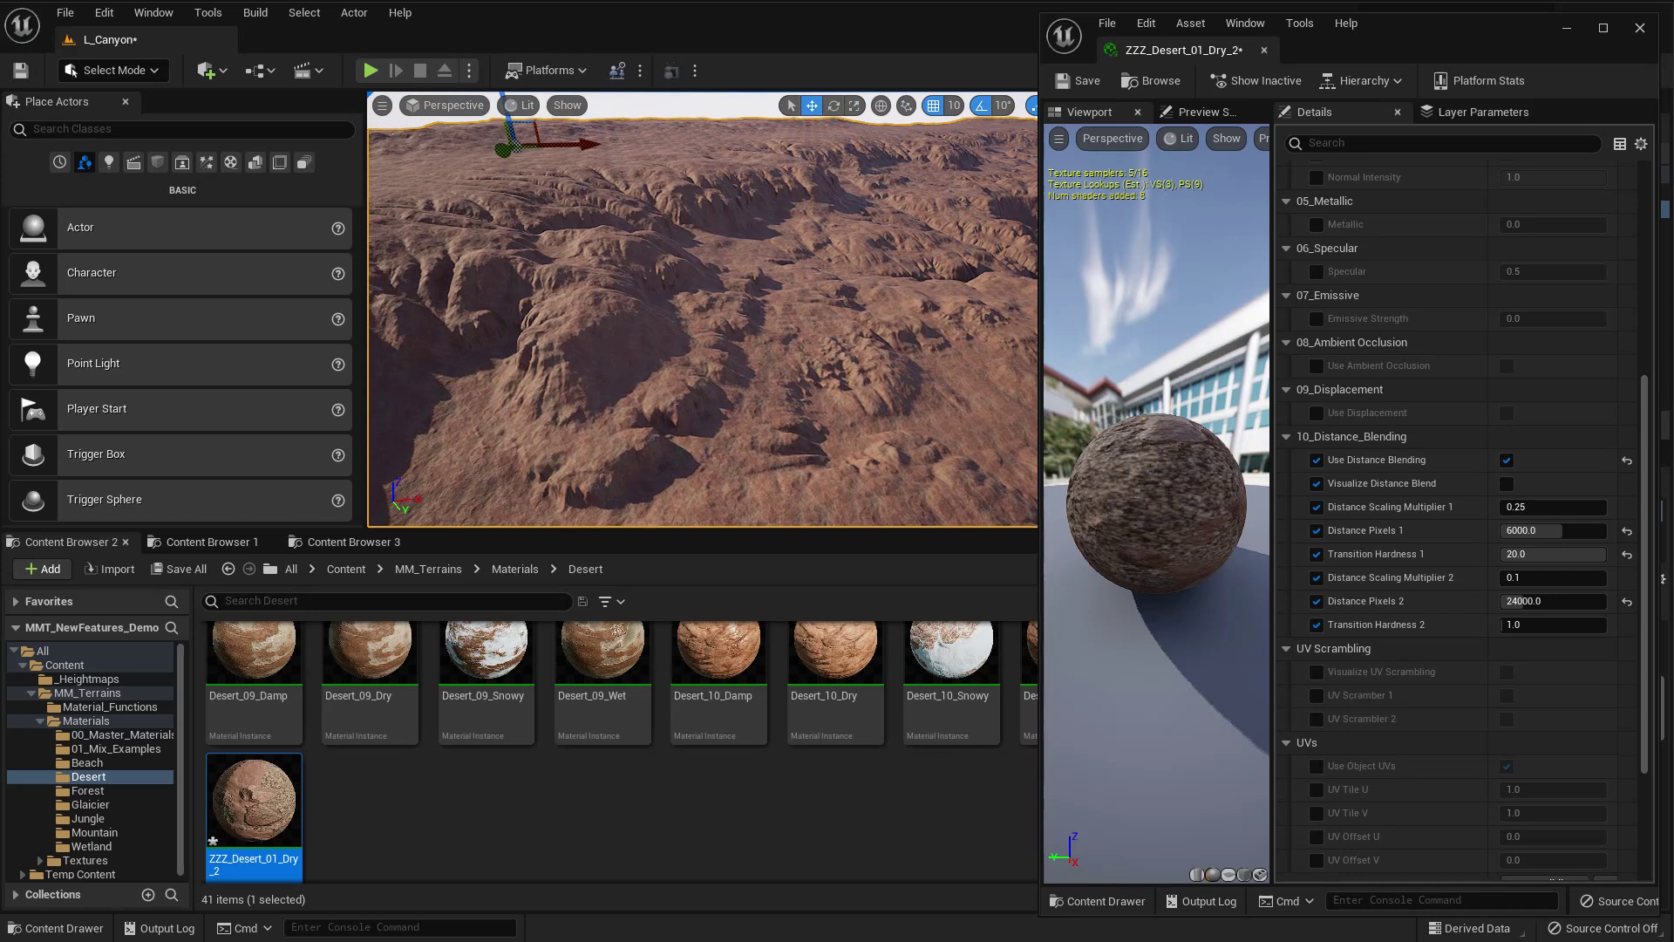
scroll(950, 405, "down", 2)
left_click(1627, 530)
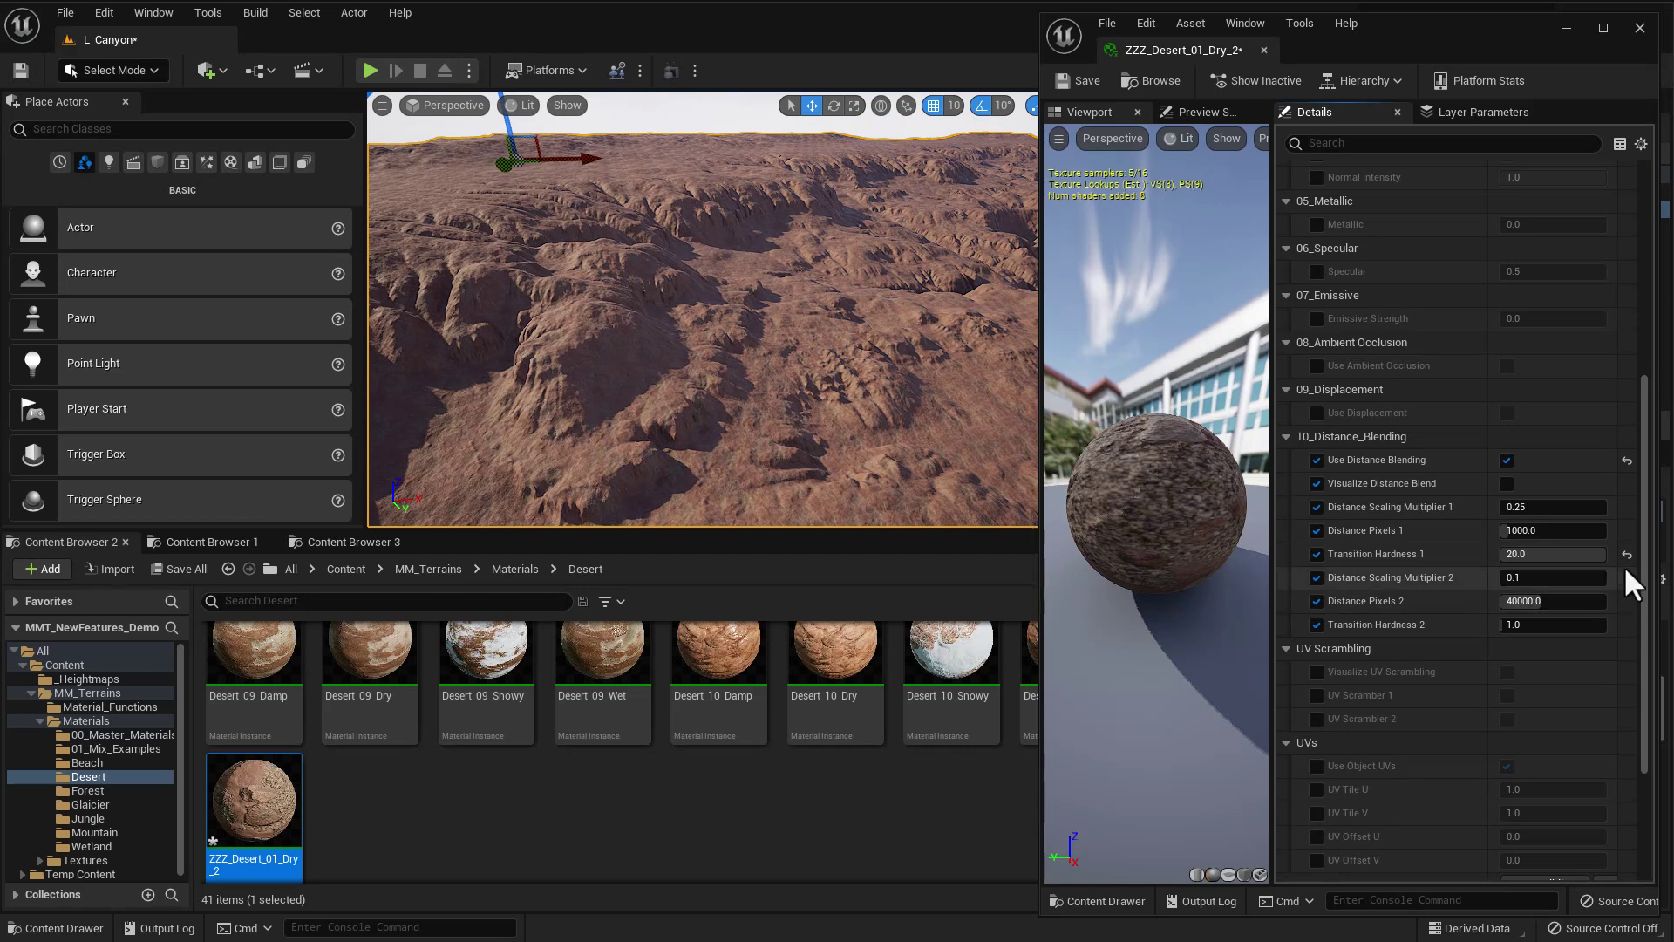
Enable the UV Scramber 1 and UV Scrambler 2 parameters and turn both on for the desert material instance.
left_click(1316, 695)
left_click(1316, 719)
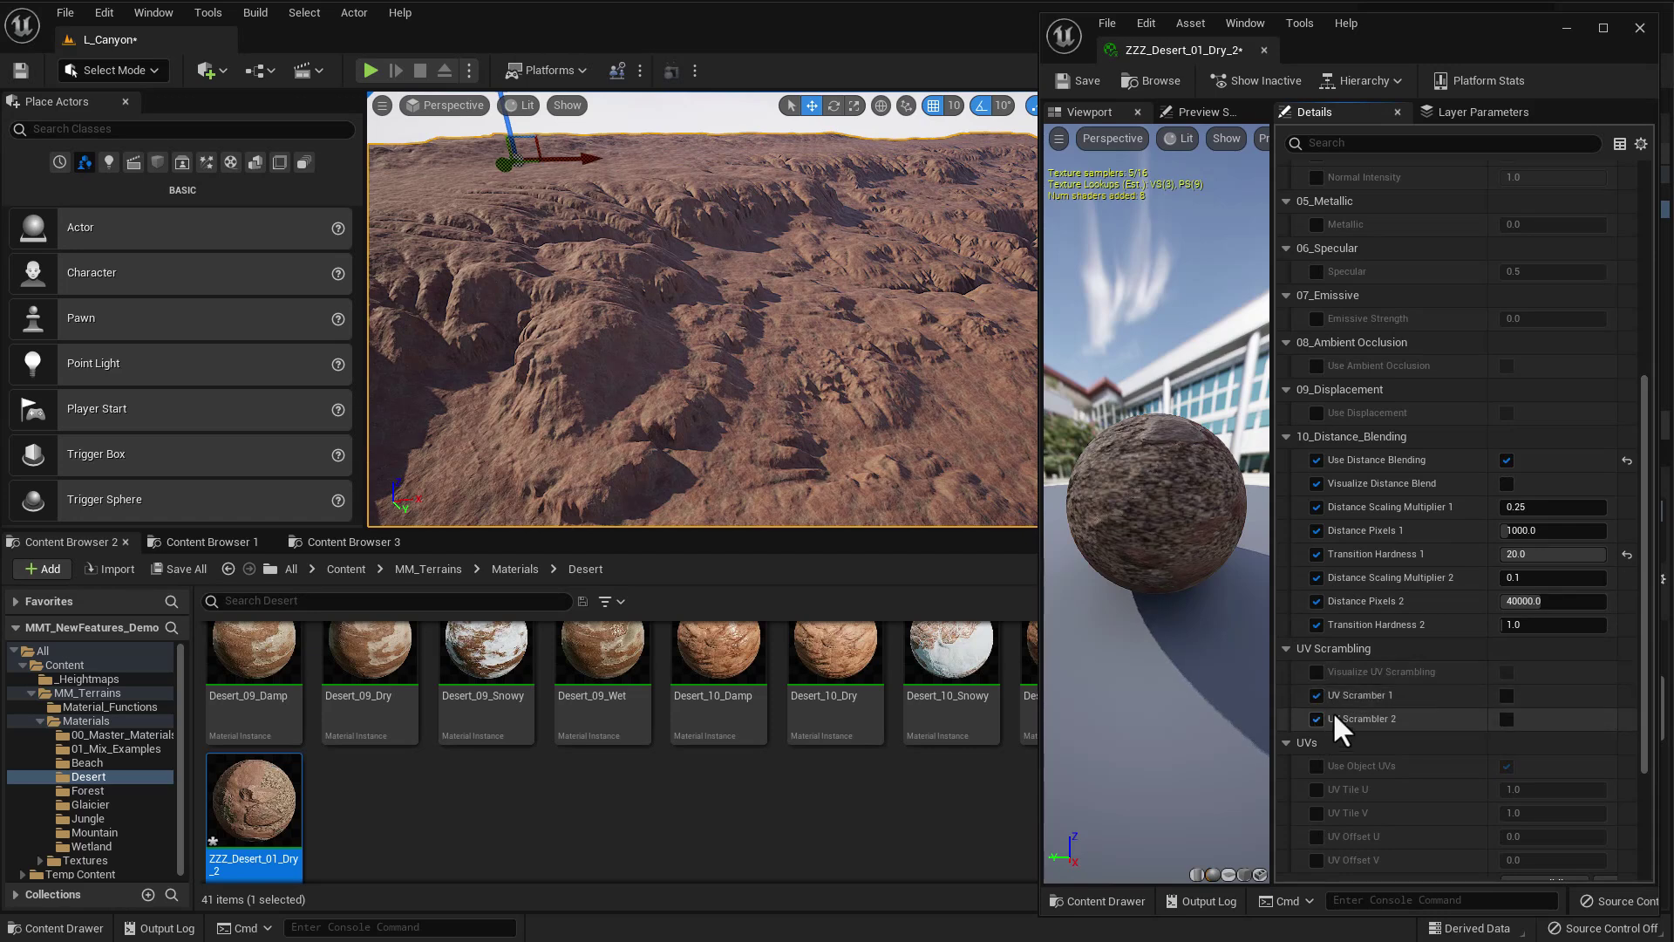
left_click(1506, 695)
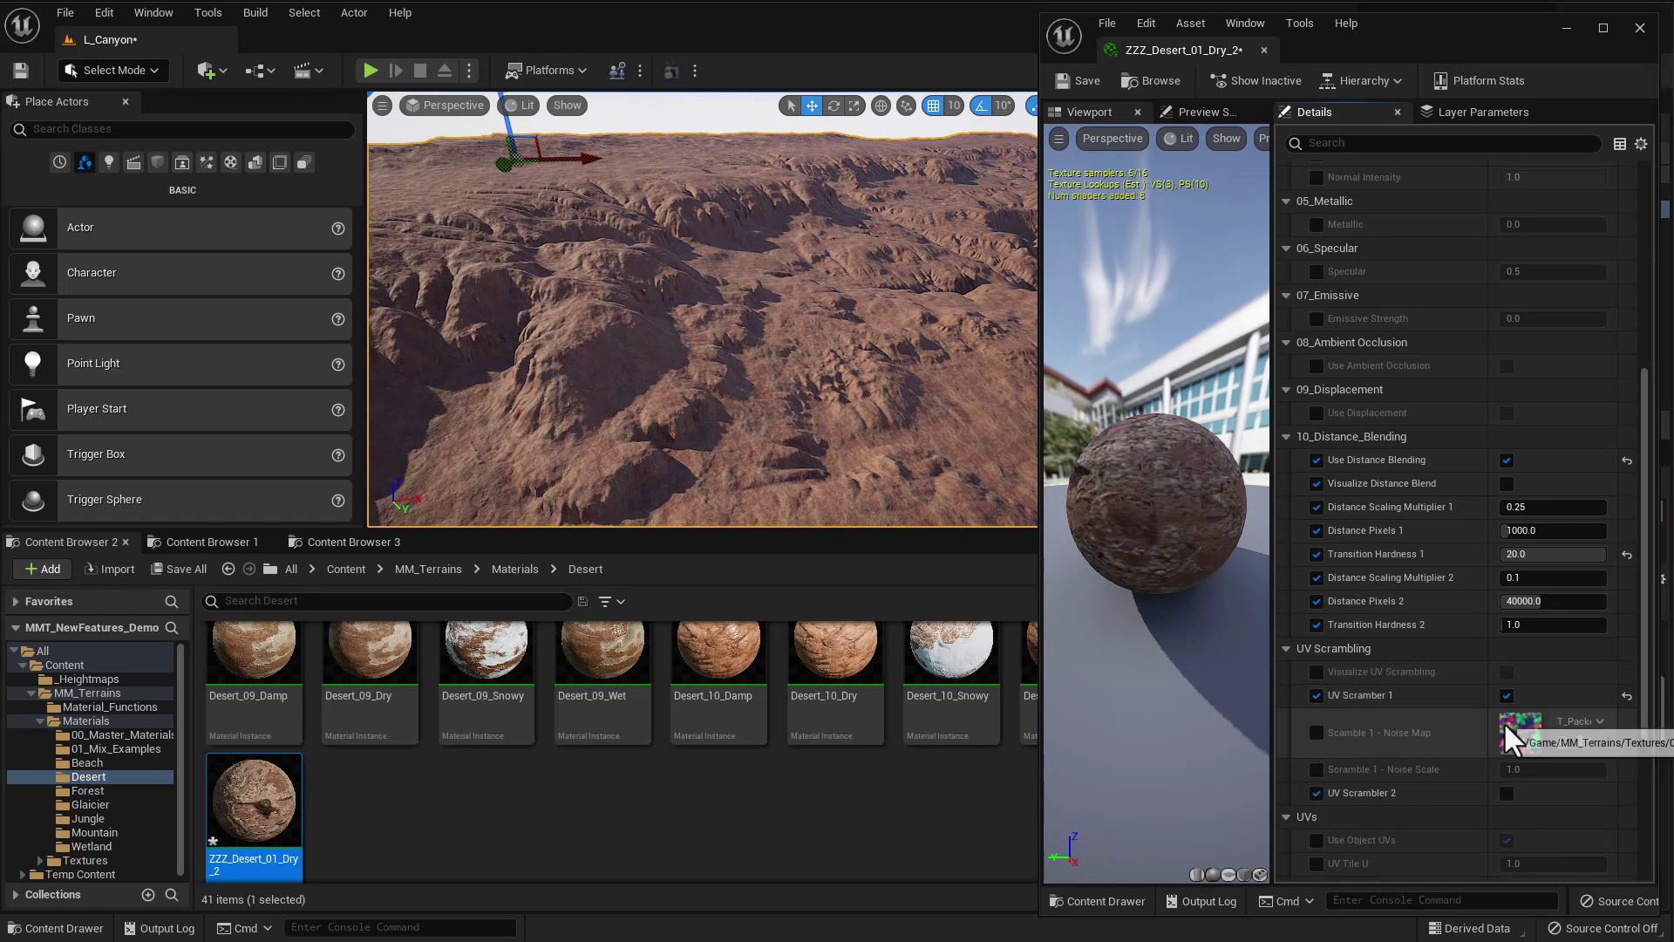
left_click(1506, 792)
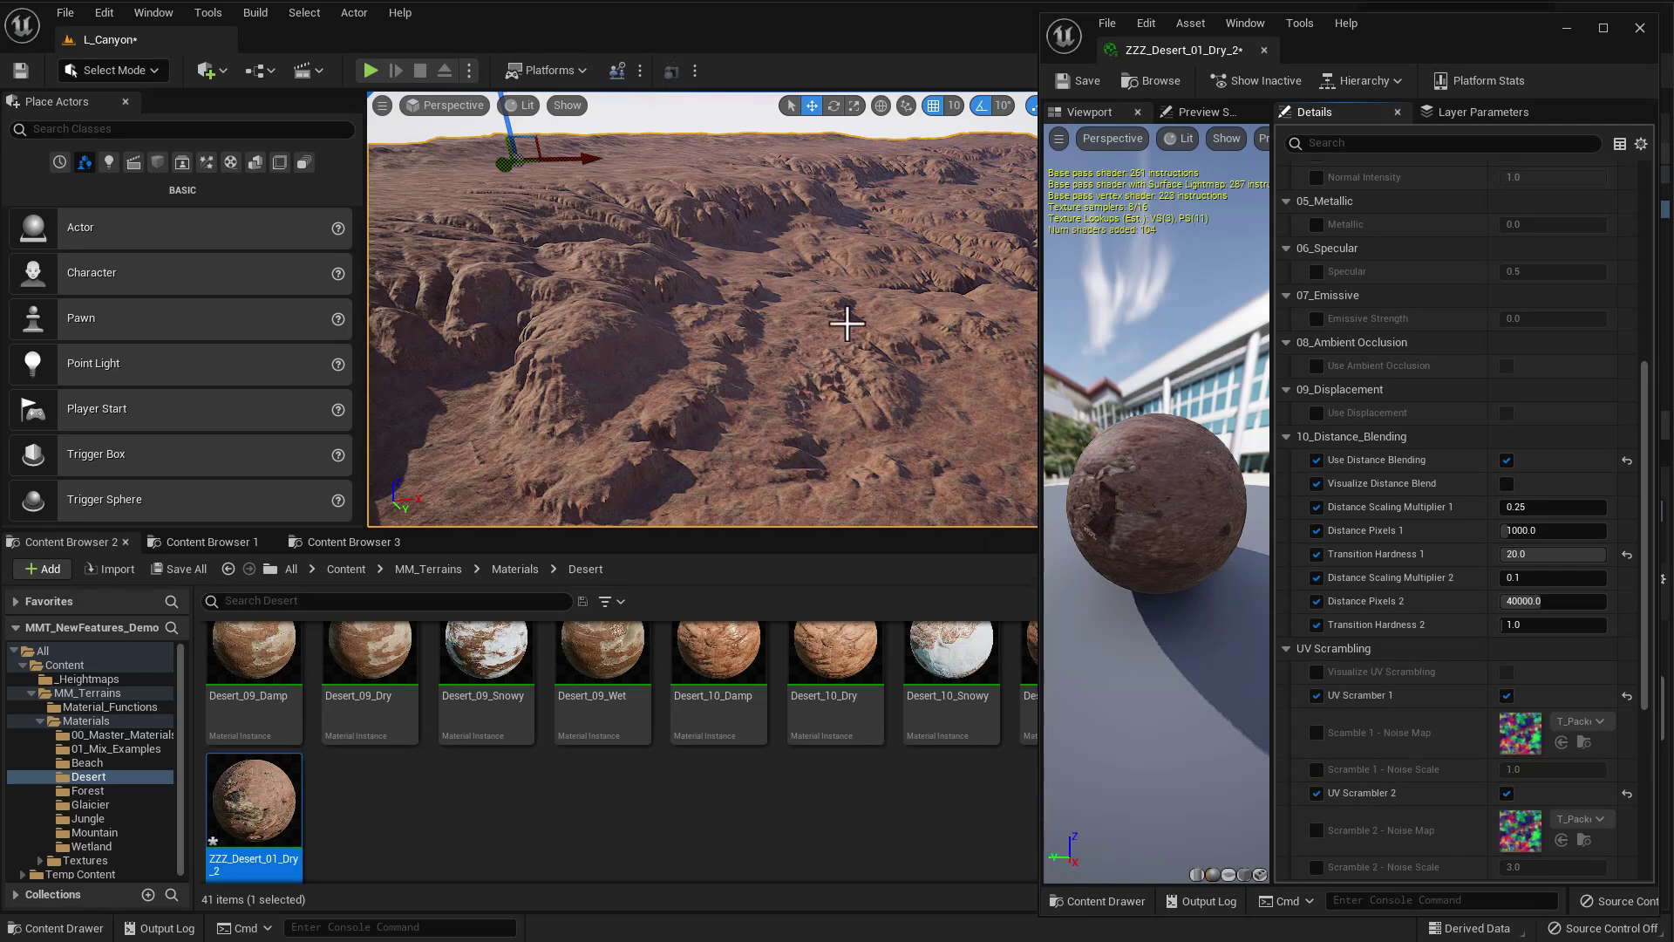
Enable and turn on Visualize UV Scrambling, and inspect the colour pattern on the terrain from far and near.
left_click(1316, 670)
left_click(1507, 672)
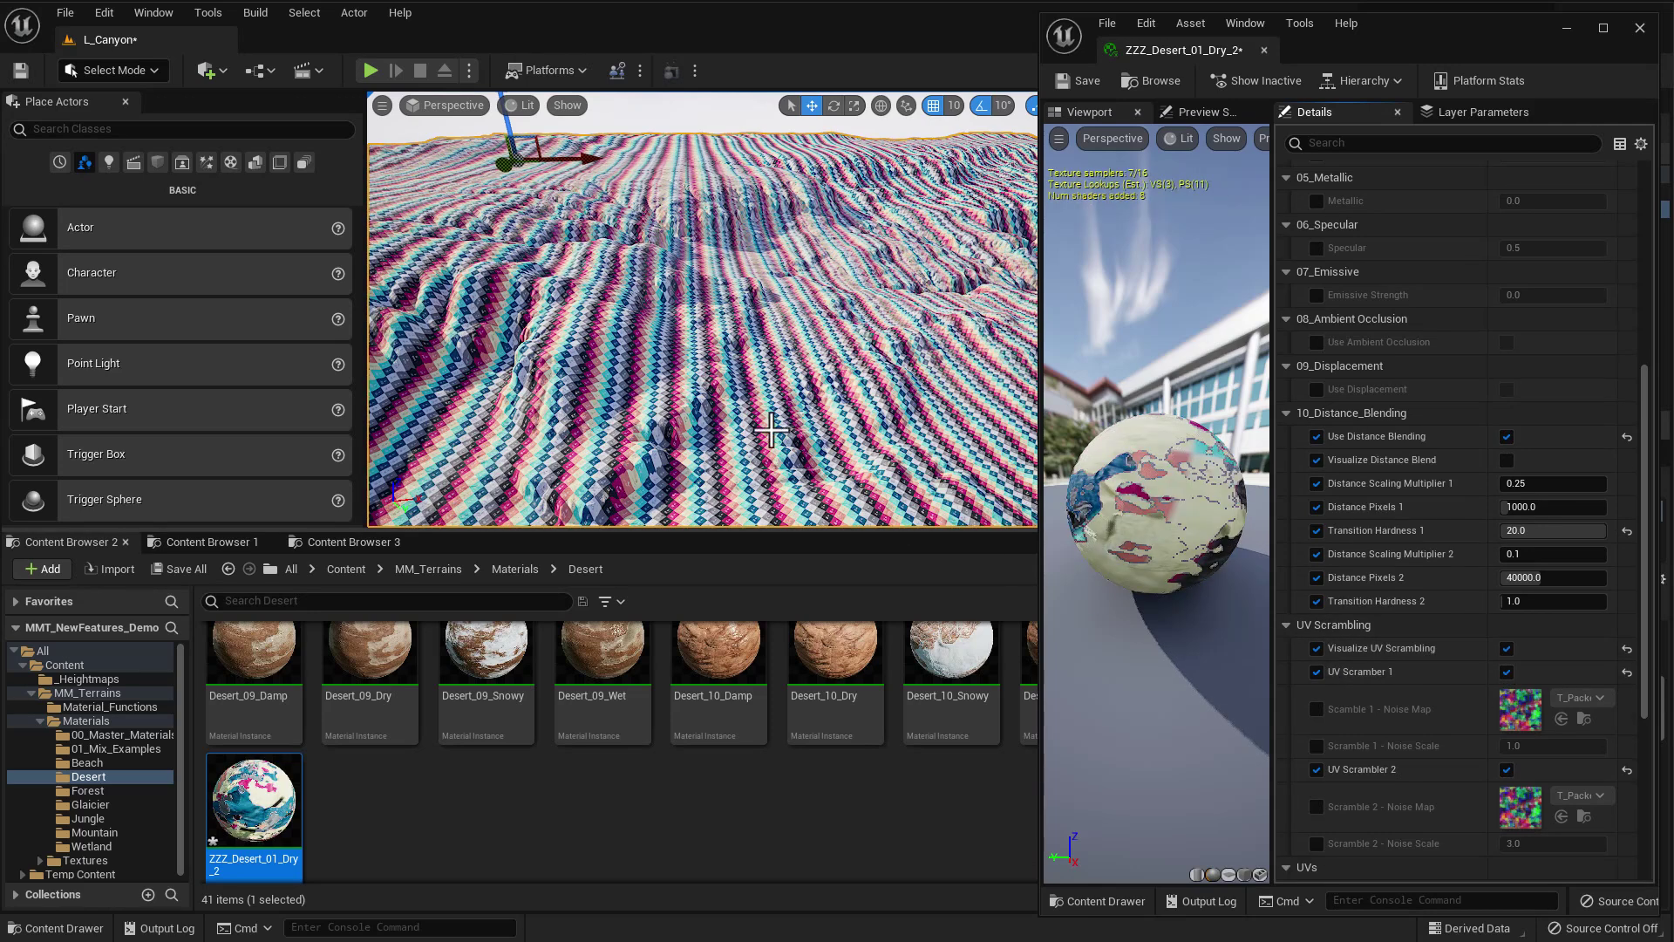
right_click_drag(813, 417, 790, 467)
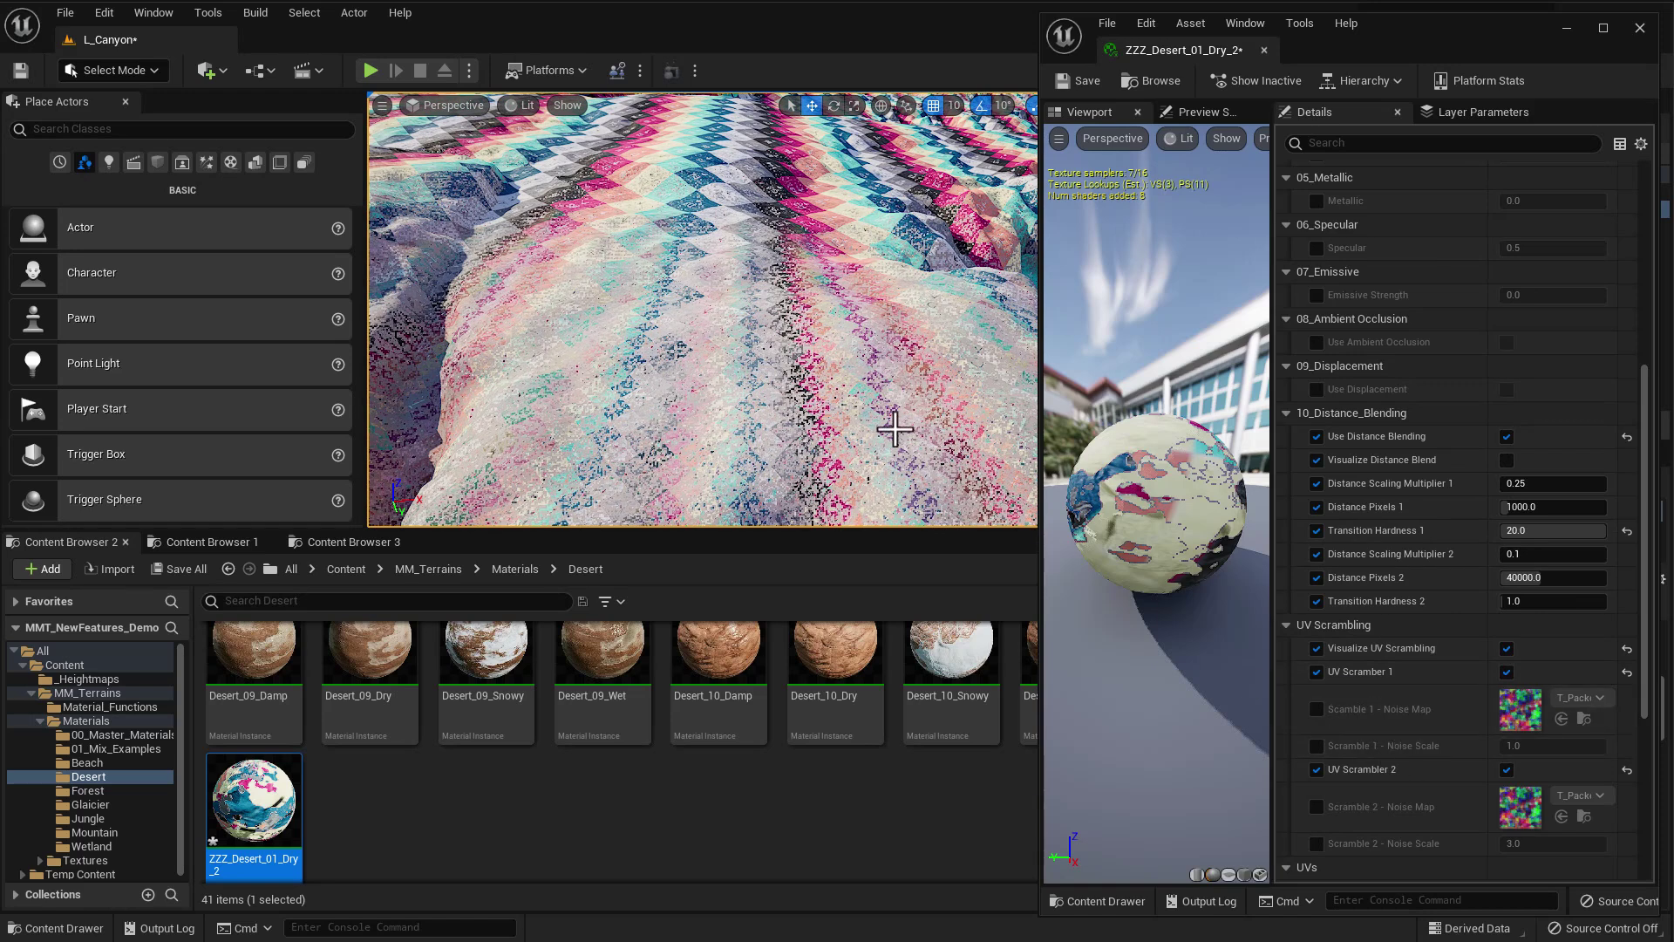
Enable the Noise Scale parameters of both UV scramblers and turn off Visualize UV Scrambling.
left_click(1315, 745)
left_click(1315, 843)
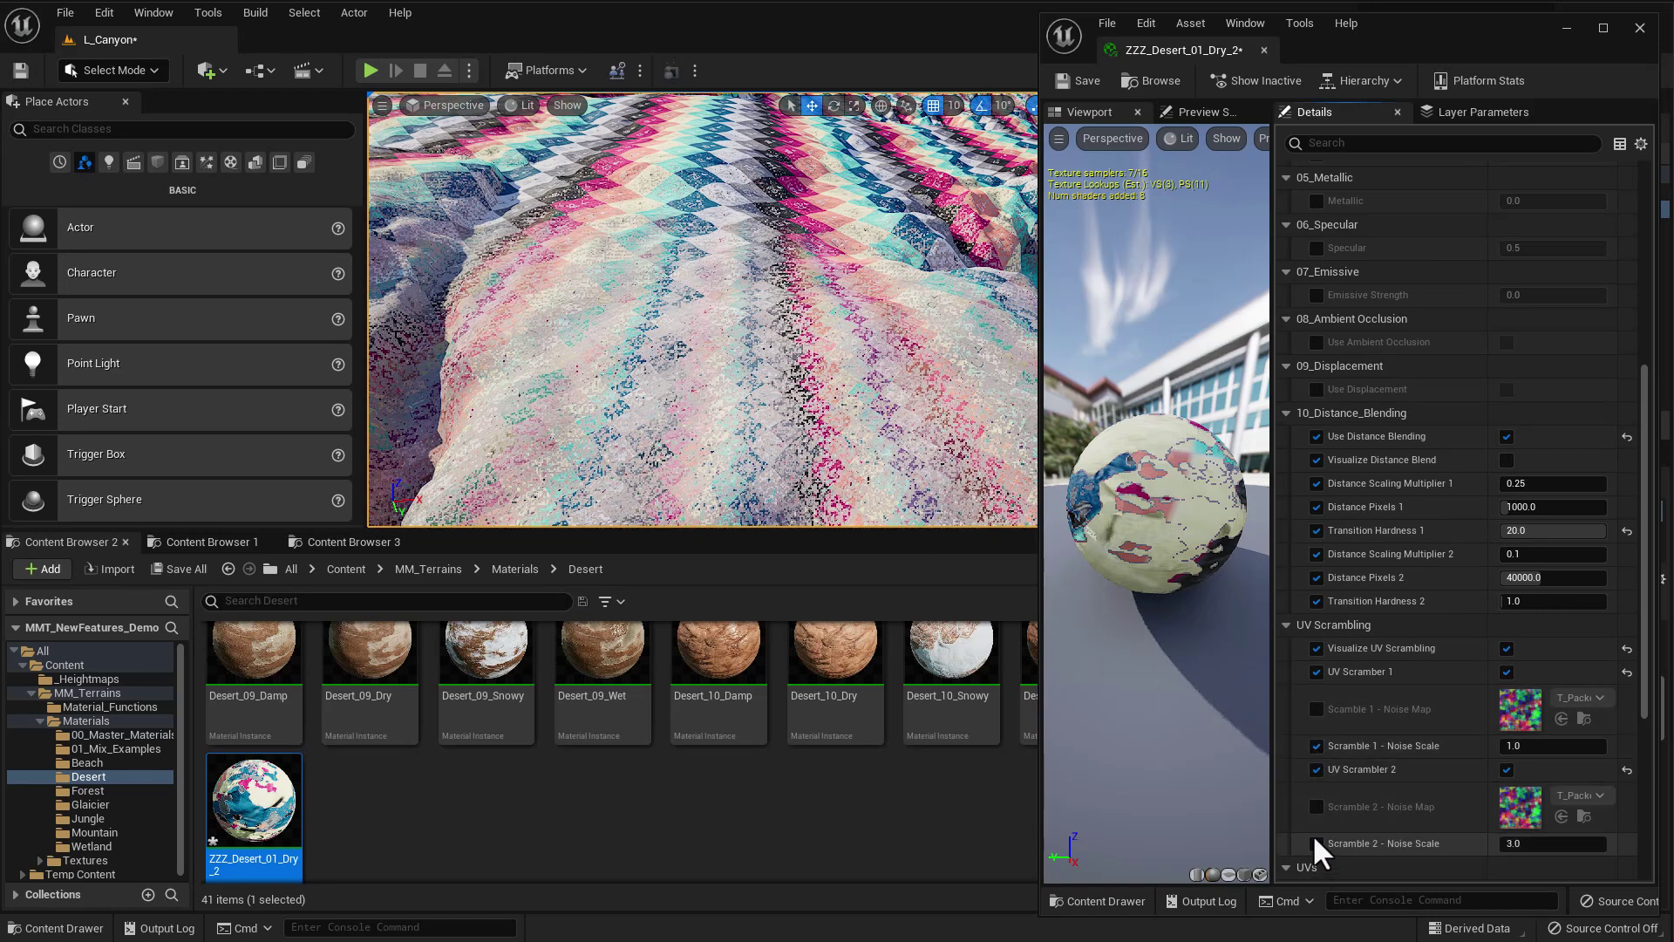
left_click(1507, 648)
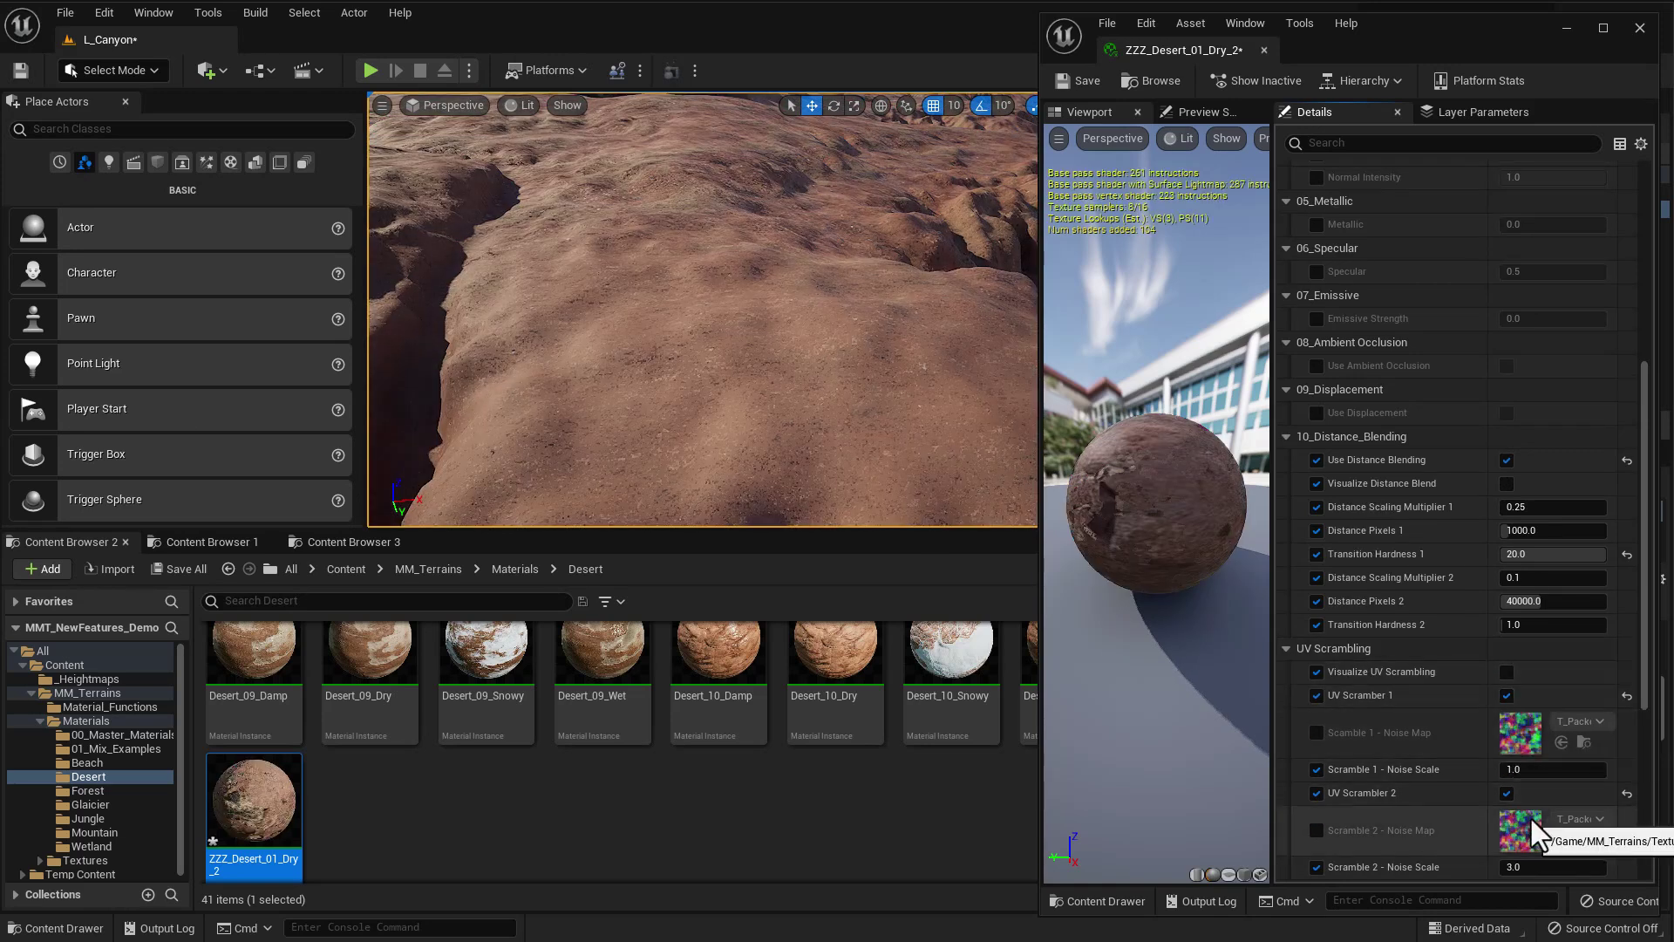
Set the Scramble 1 Noise Scale to 30 and the Scramble 2 Noise Scale to 40.
left_click(1570, 768)
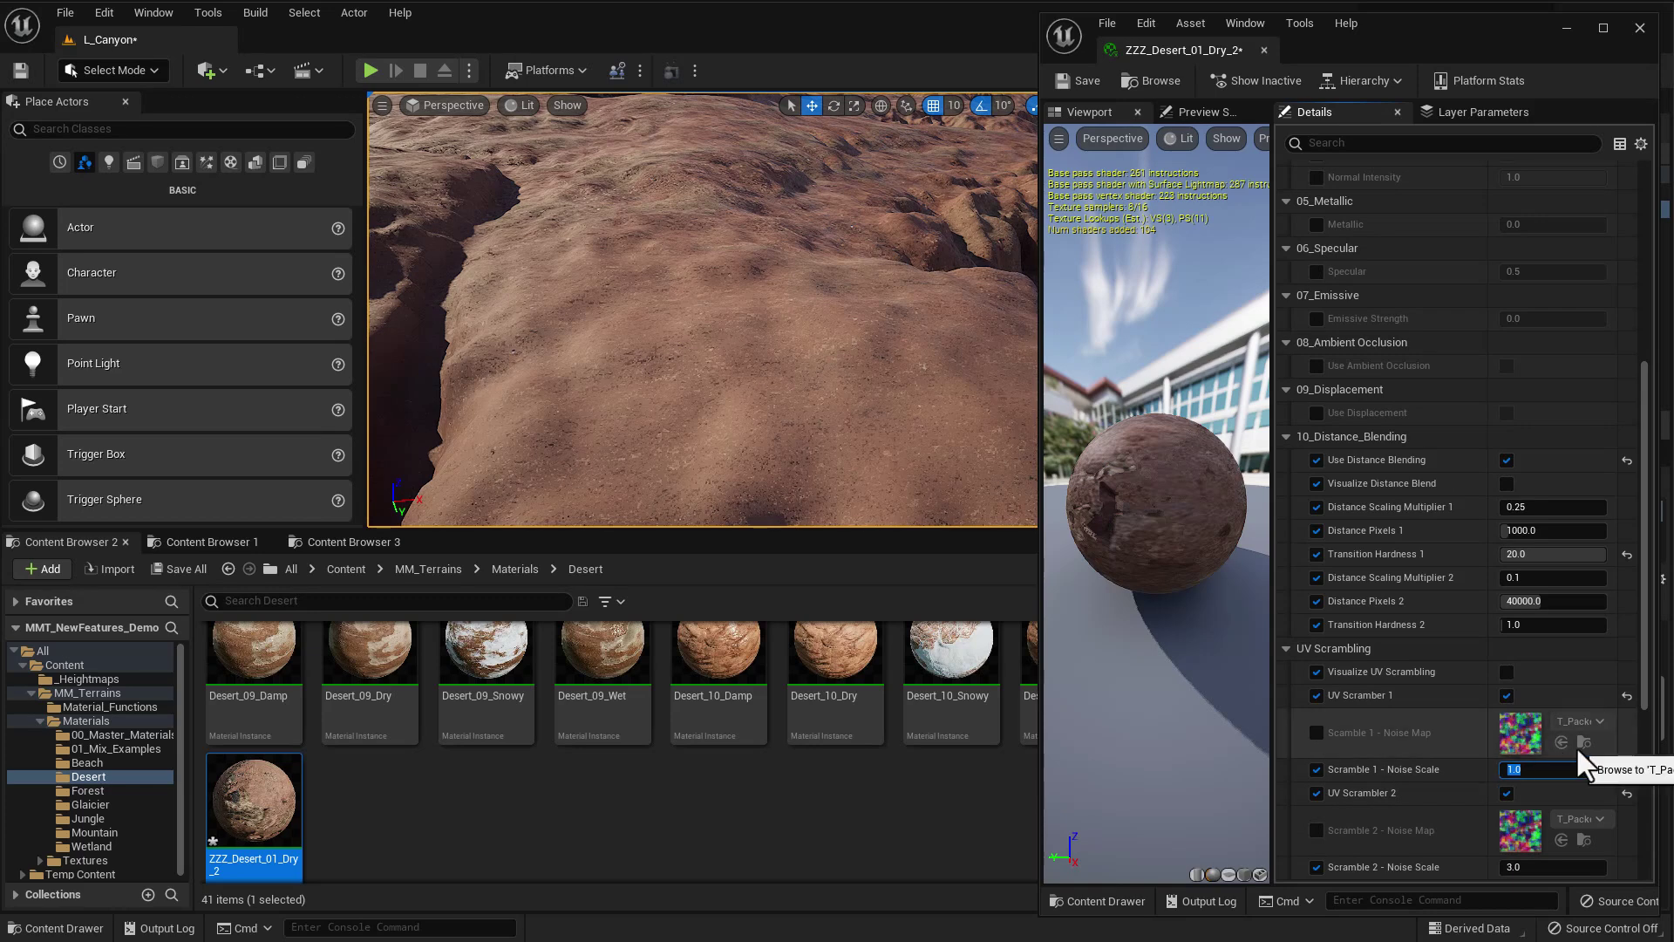
type("30")
key("Return")
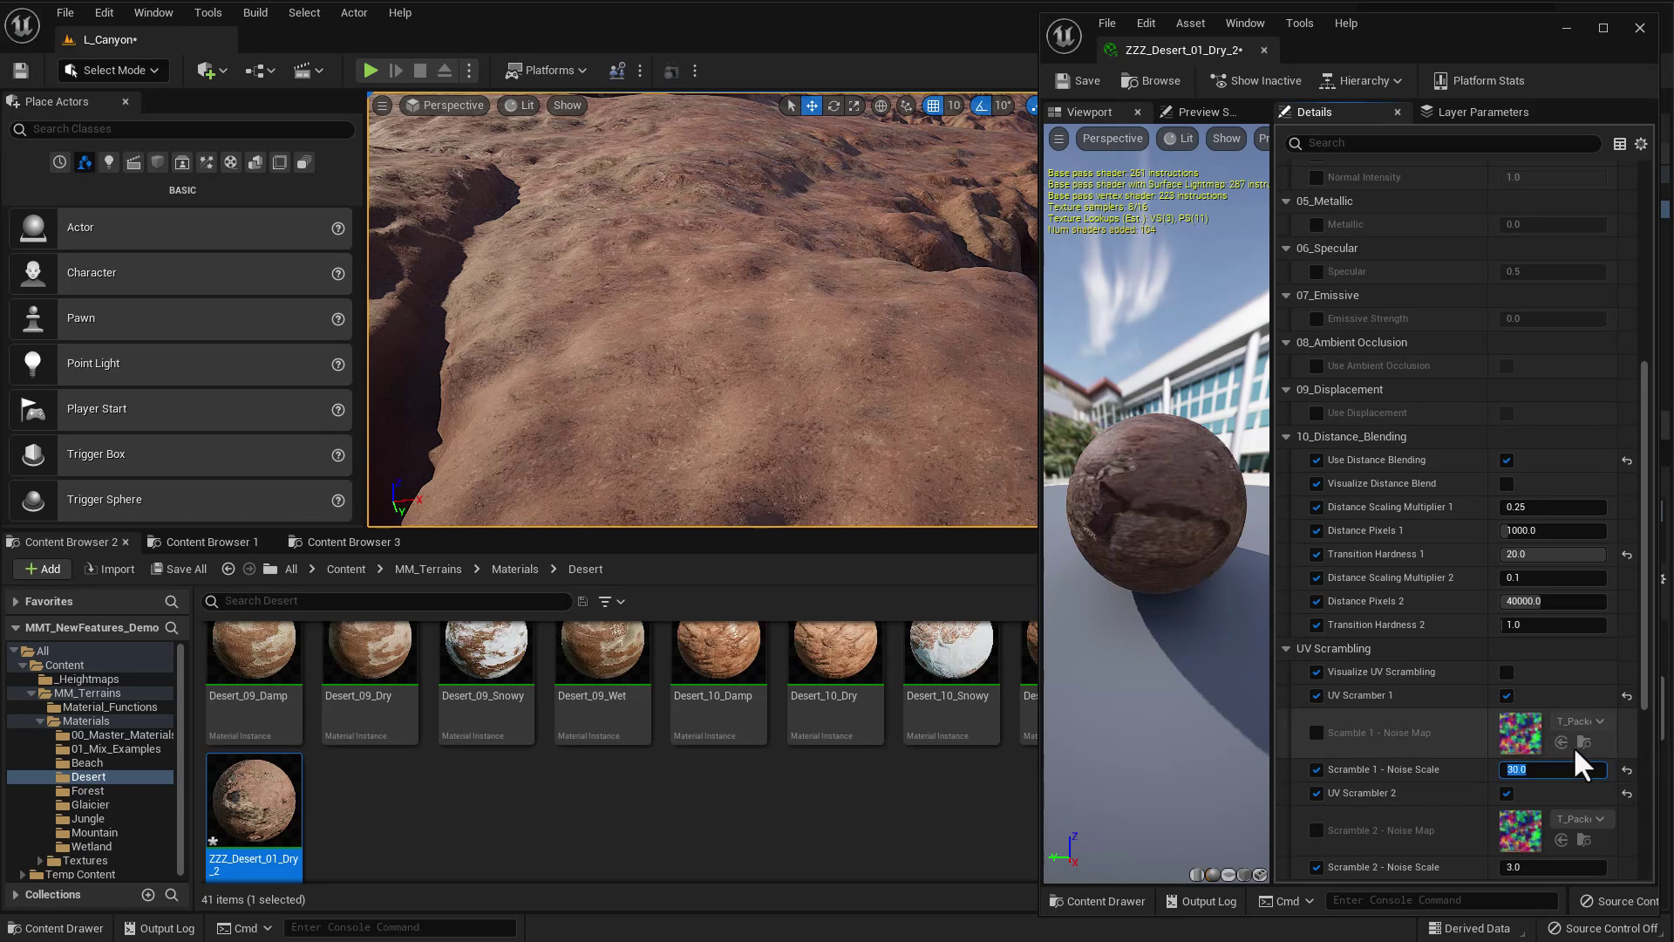
scroll(1493, 769, "down", 2)
left_click(1537, 782)
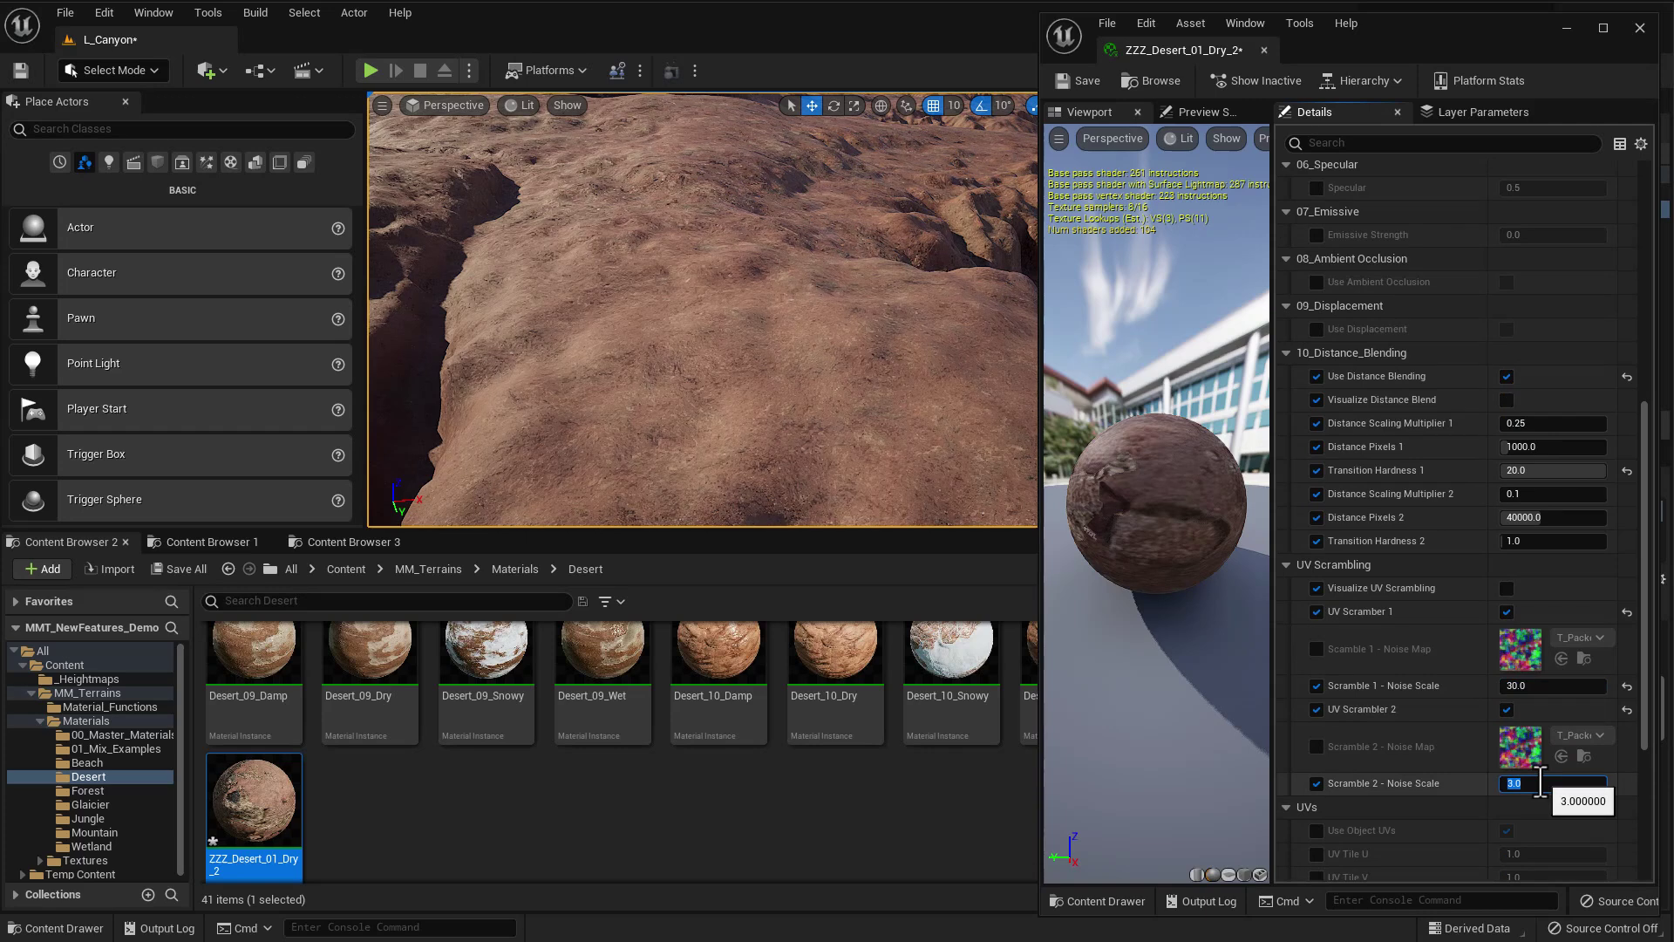
type("40")
key("Return")
mouse_move(1003, 489)
right_mouse_down()
mouse_move(1003, 401)
mouse_move(1029, 405)
mouse_move(1003, 462)
mouse_move(881, 488)
mouse_move(846, 479)
mouse_move(811, 396)
mouse_move(741, 462)
mouse_move(689, 457)
mouse_move(645, 415)
mouse_move(1002, 488)
mouse_move(1003, 506)
right_mouse_up()
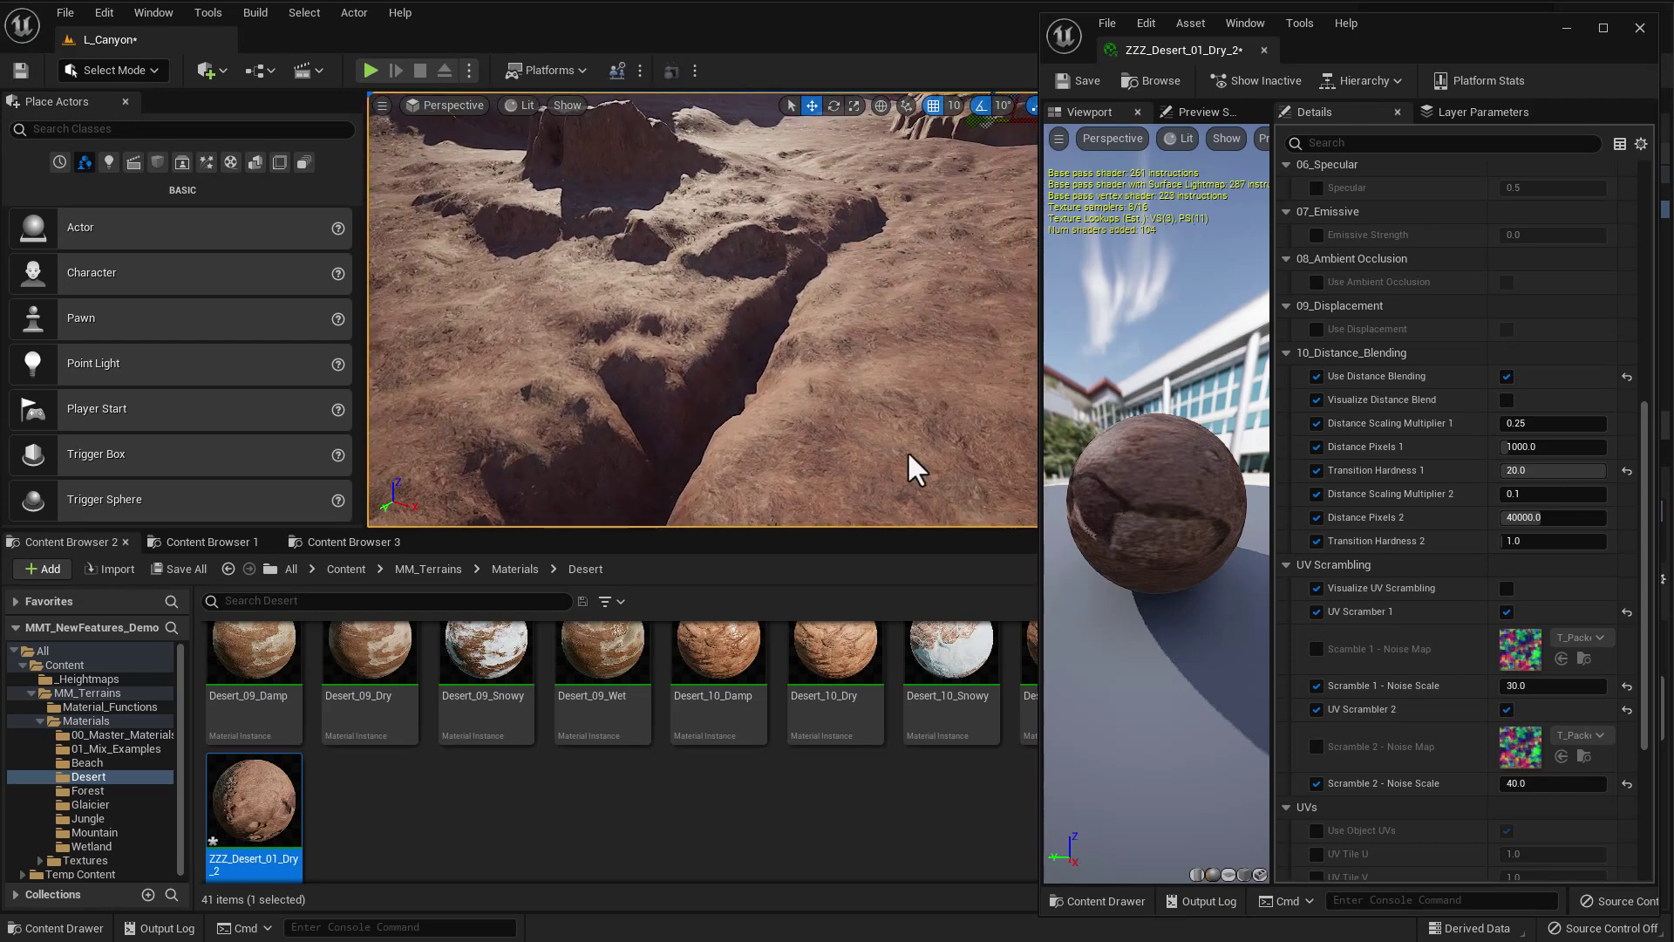
Inspect the canyon terrain with Visualize UV Scrambling on, and check its plain surface with the visualization off.
left_click(1507, 588)
scroll(1505, 586, "down", 1)
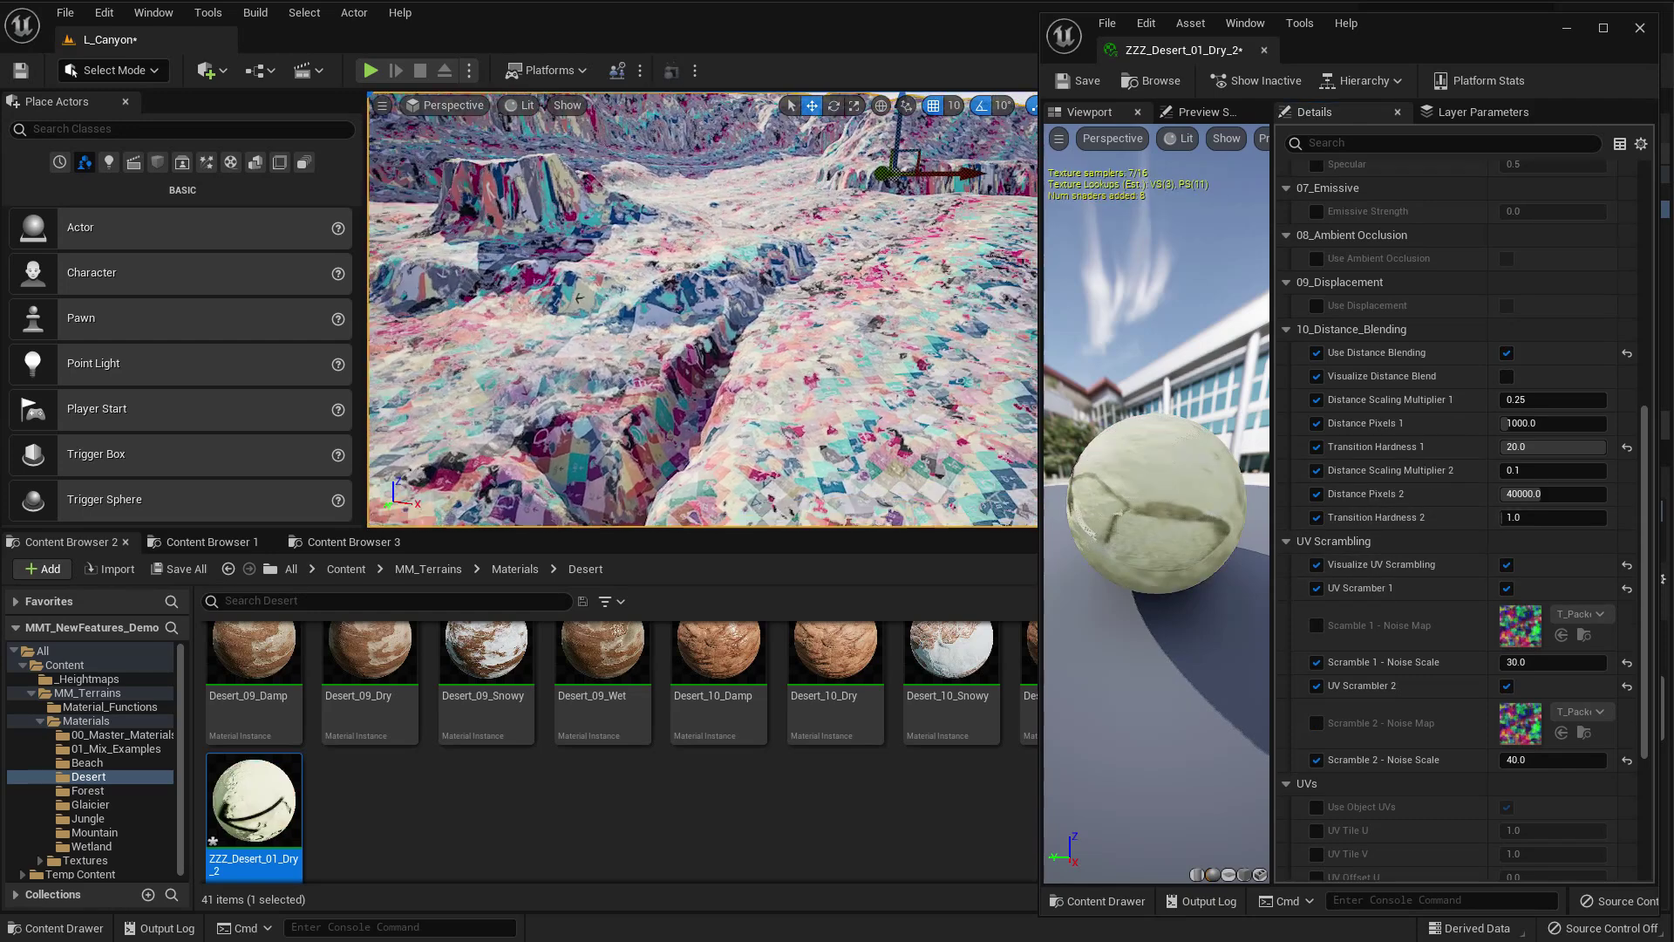
right_click_drag(703, 331, 593, 250)
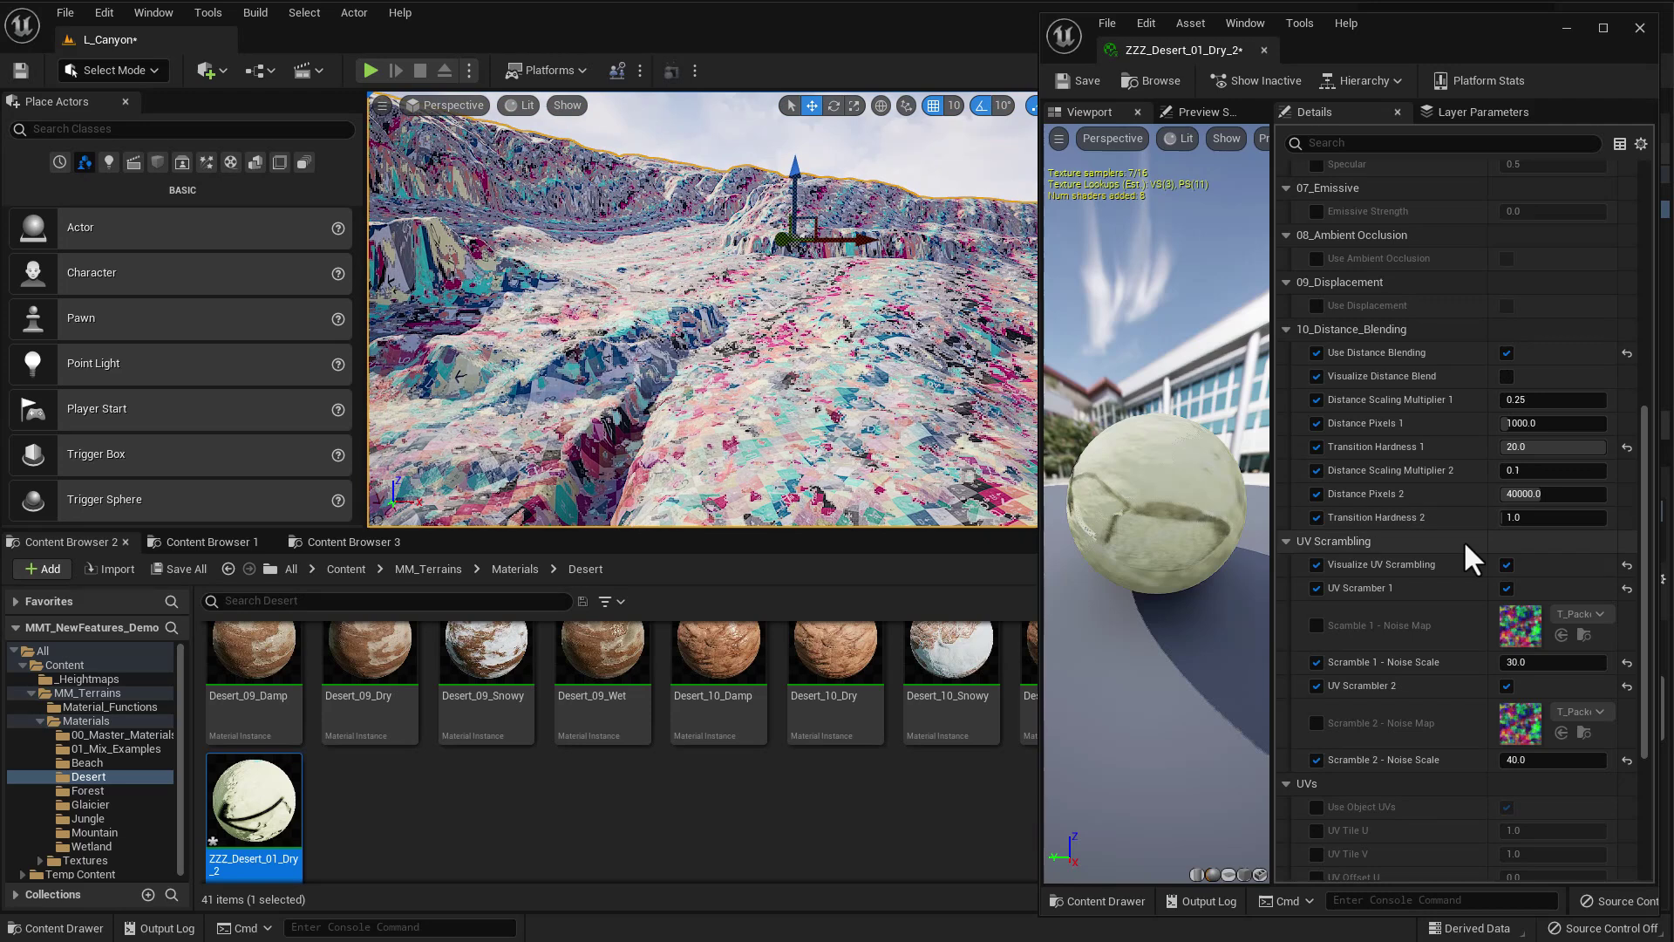
left_click(1506, 564)
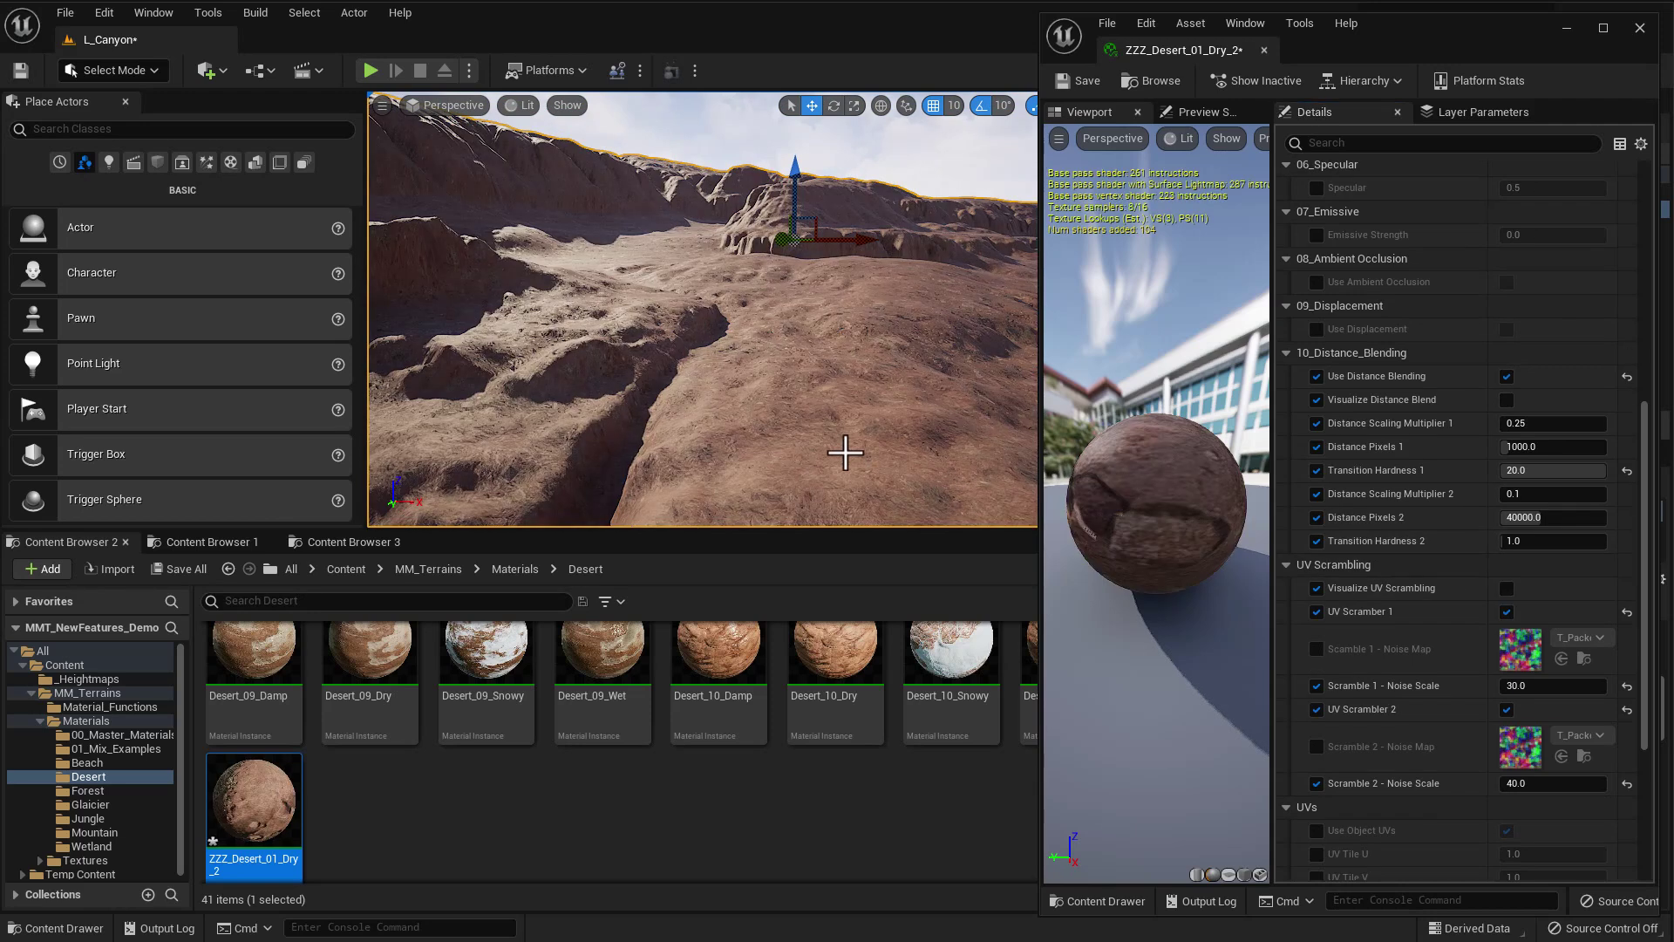
key("e")
right_click_drag(846, 453, 857, 411)
key("w")
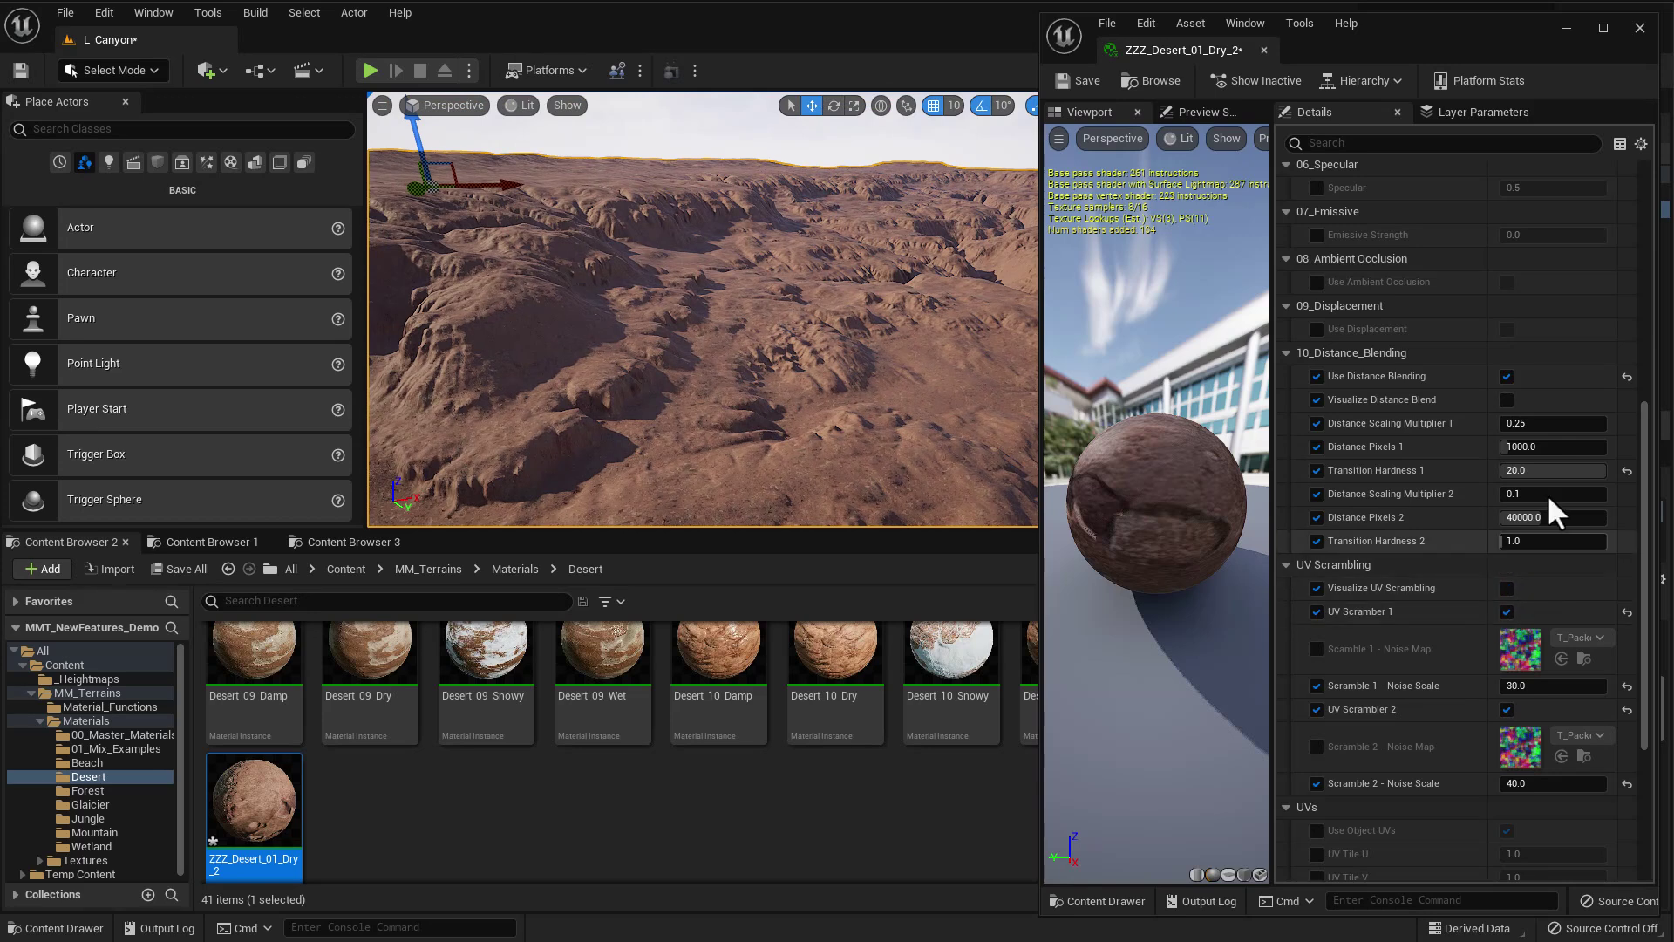
Compare the canyon surface with Use Distance Blending off and on, leaving it on.
left_click(1507, 375)
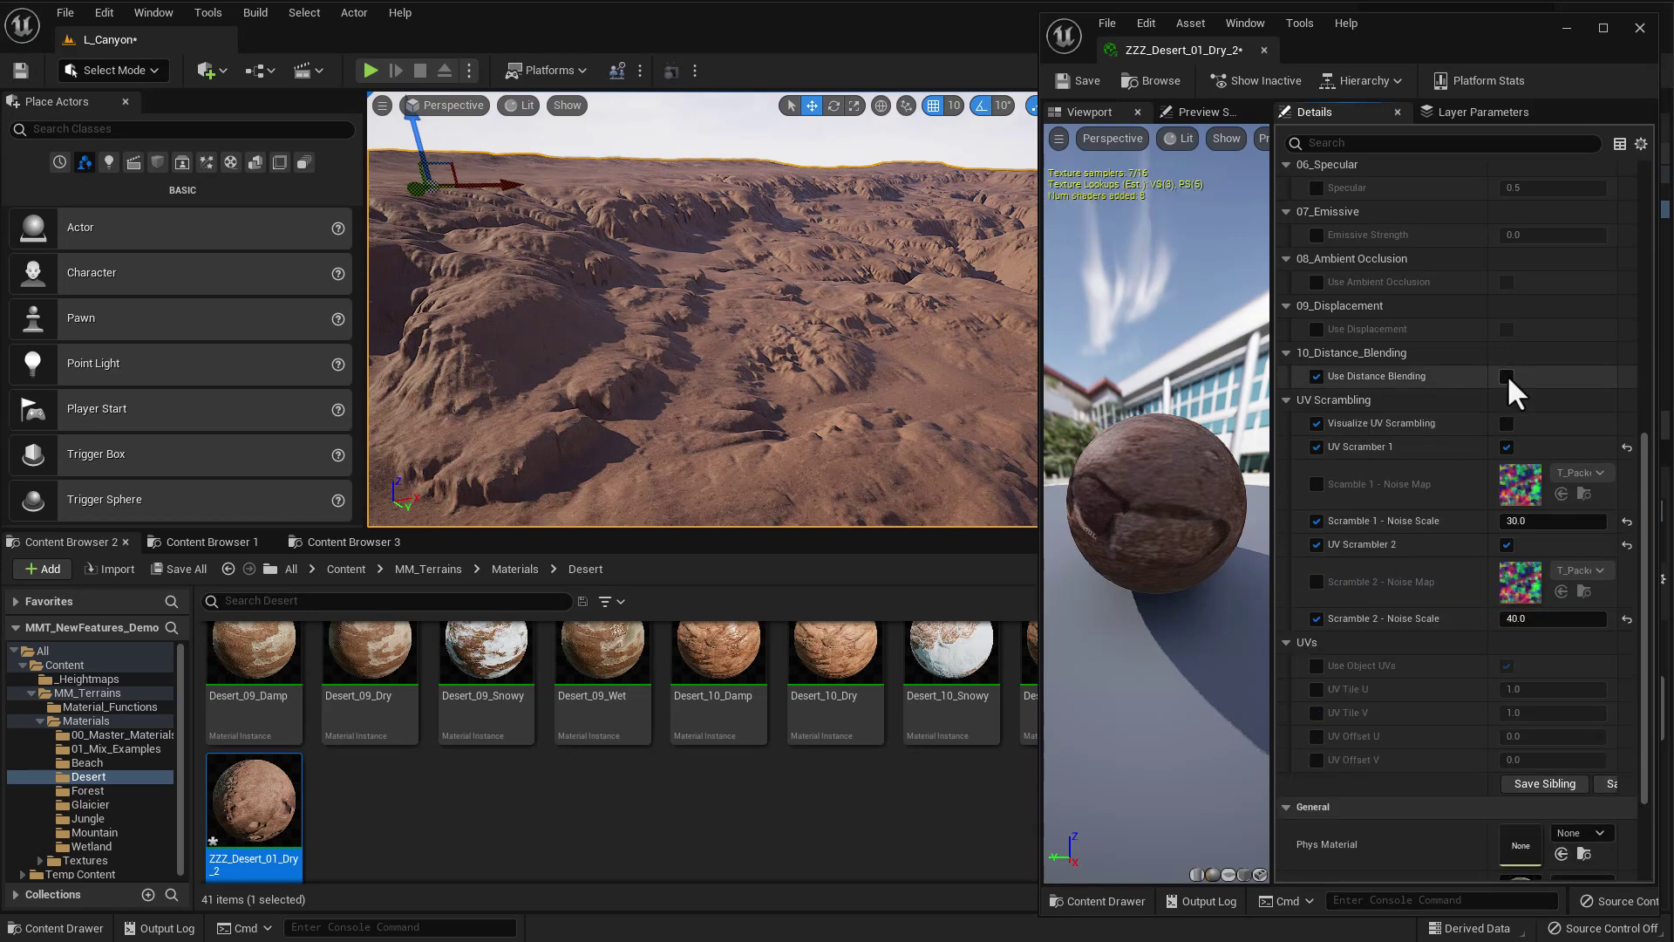
right_click_drag(898, 419, 702, 347)
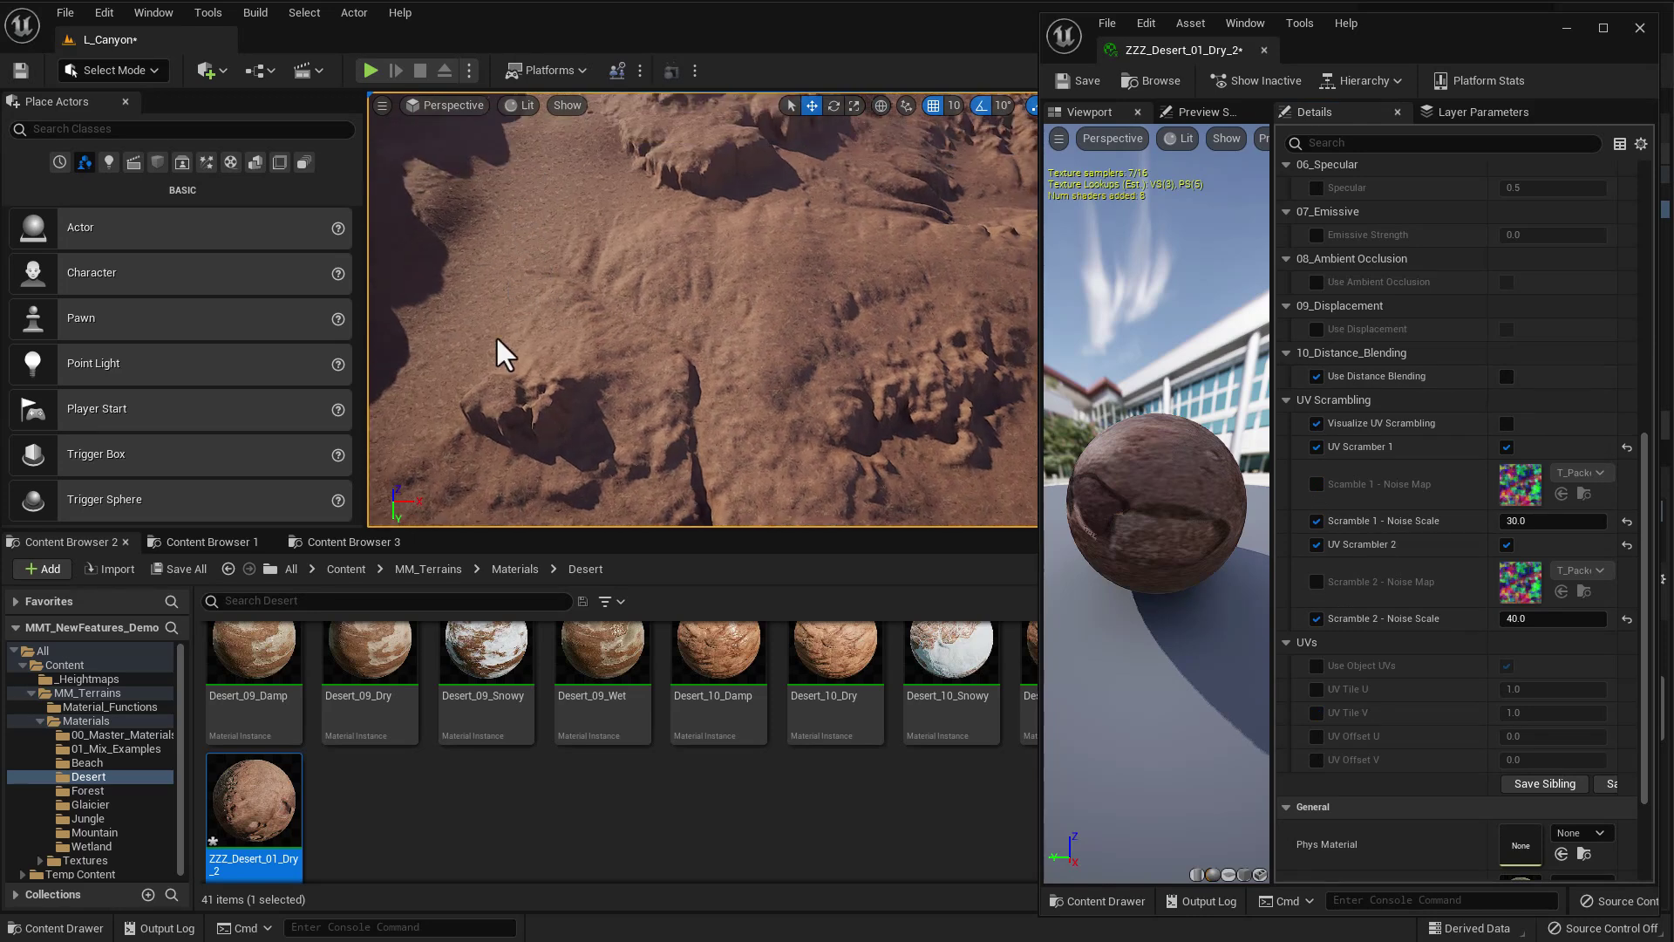
left_click(1505, 376)
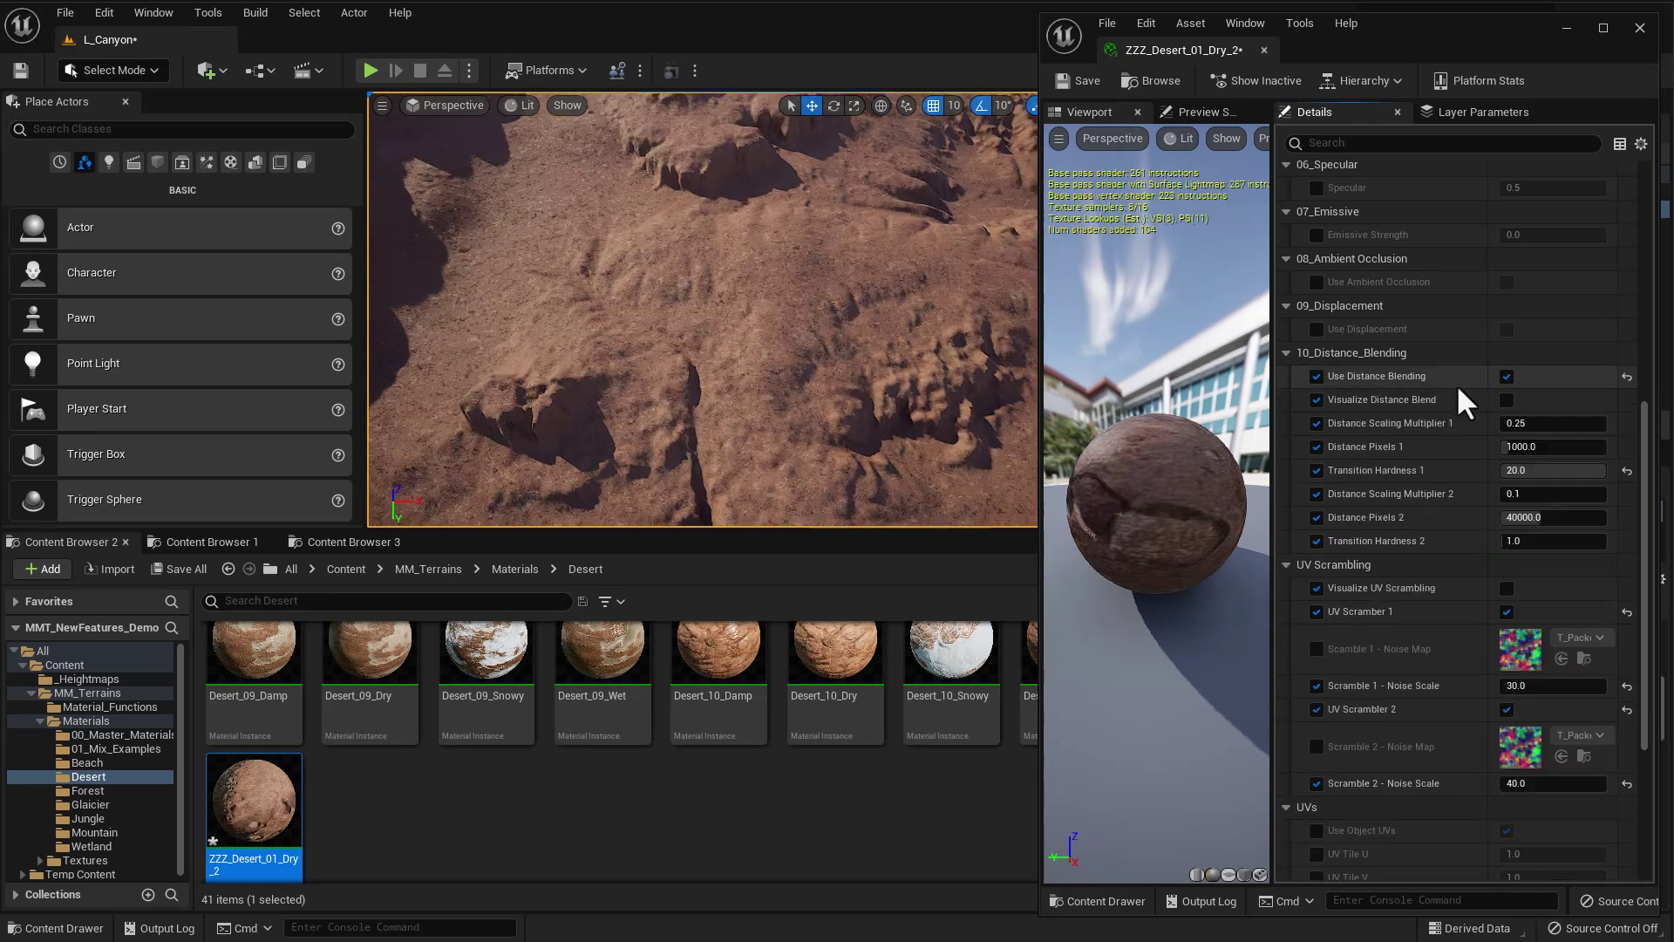
right_click_drag(801, 412, 794, 353)
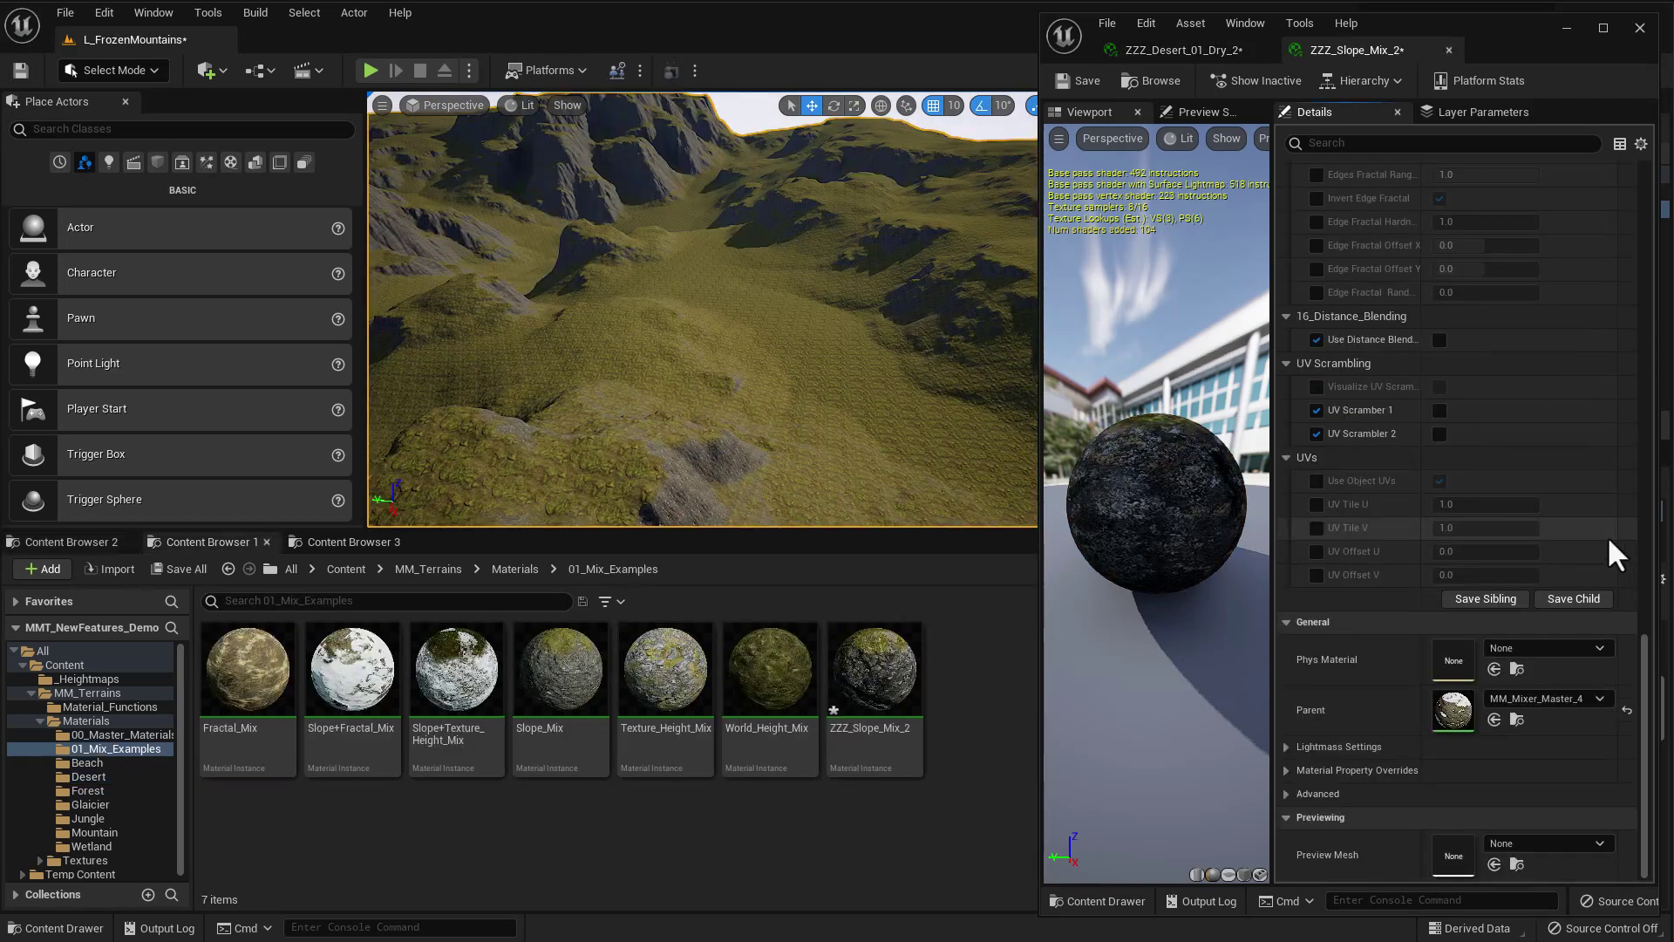
Turn on Use Distance Blending, UV Scramber 1 and UV Scrambler 2 for ZZZ_Slope_Mix_2 on the frozen mountains landscape.
left_click(1437, 340)
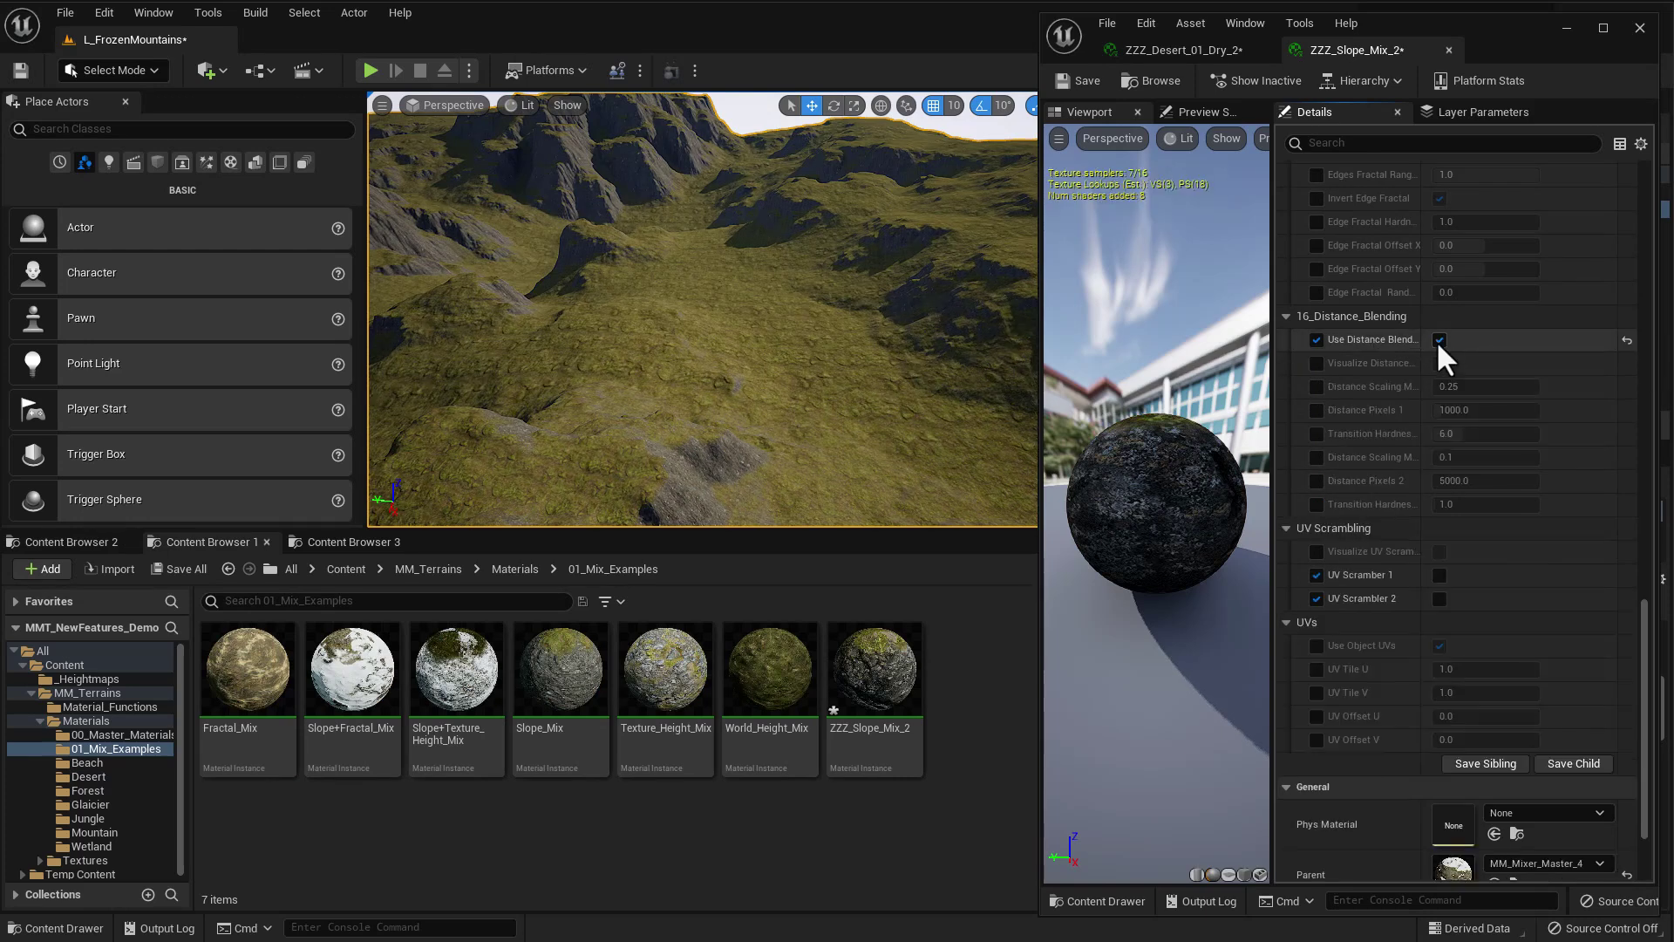
left_click(1438, 576)
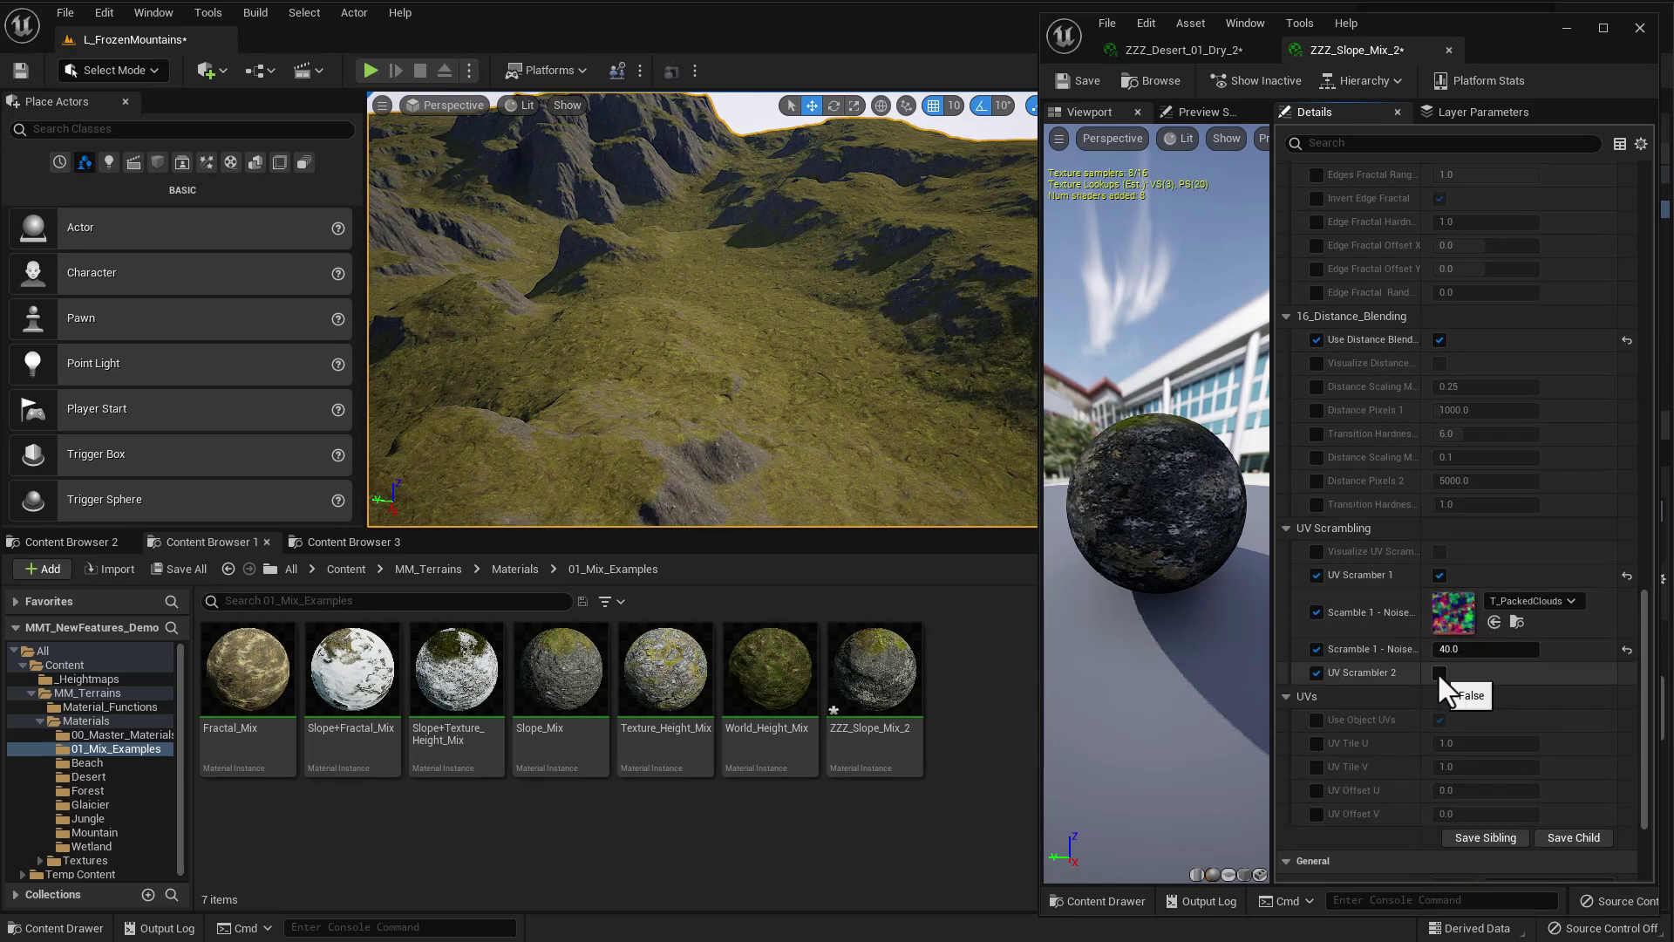
left_click(1438, 672)
right_click_drag(792, 434, 636, 515)
right_click_drag(792, 497, 800, 436)
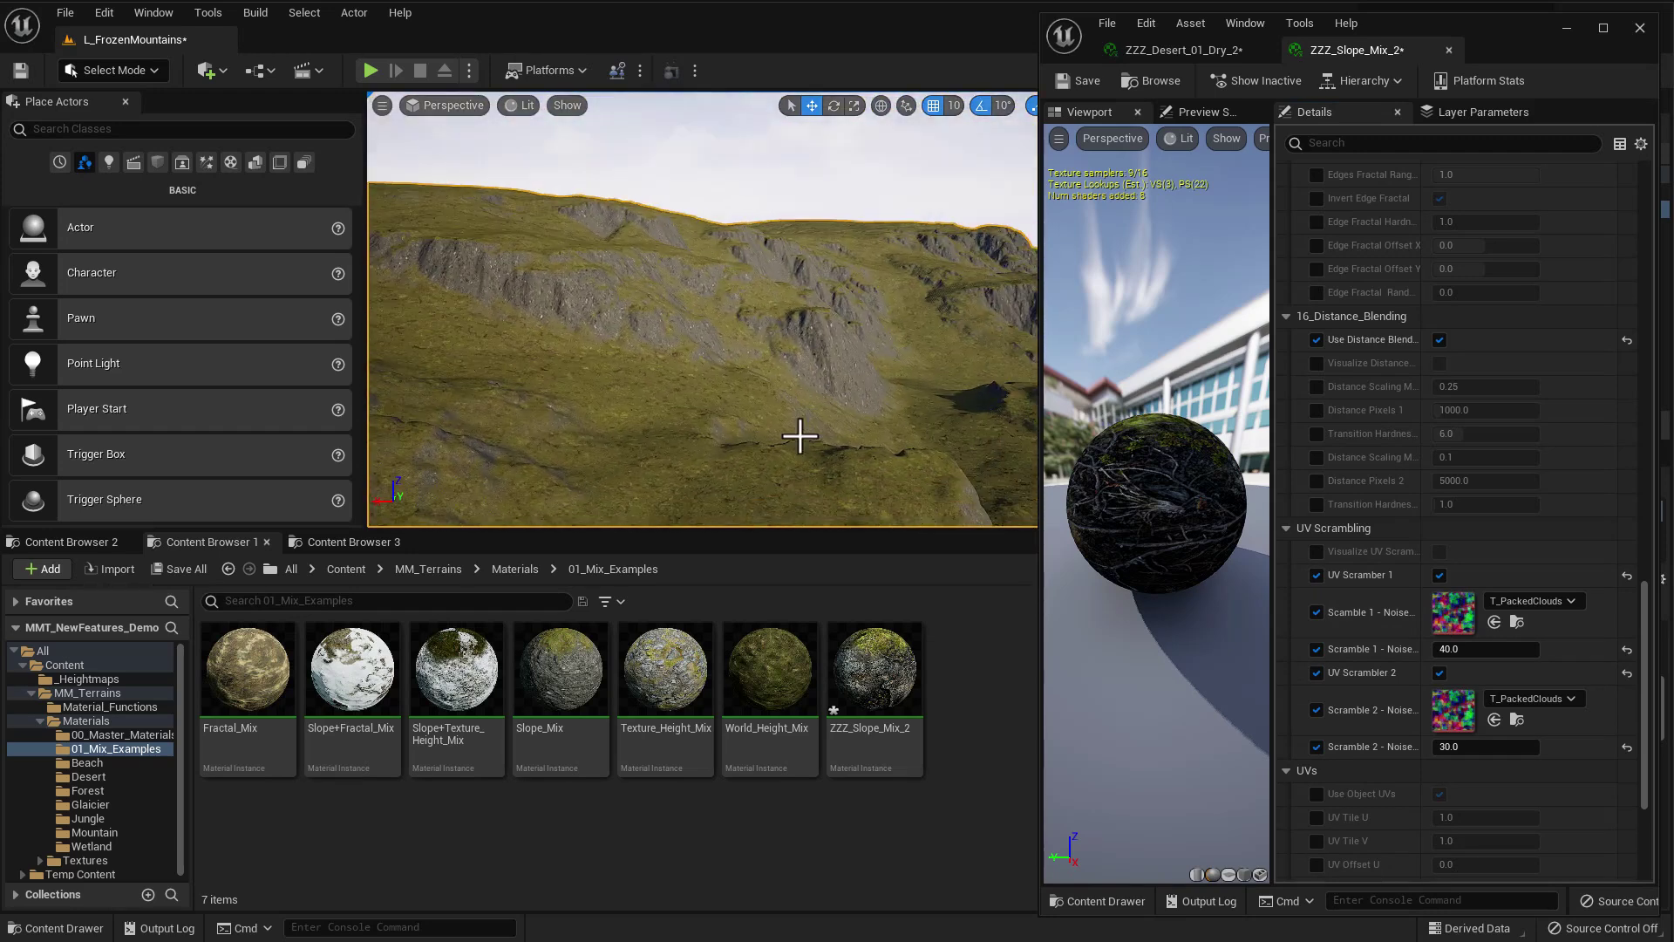